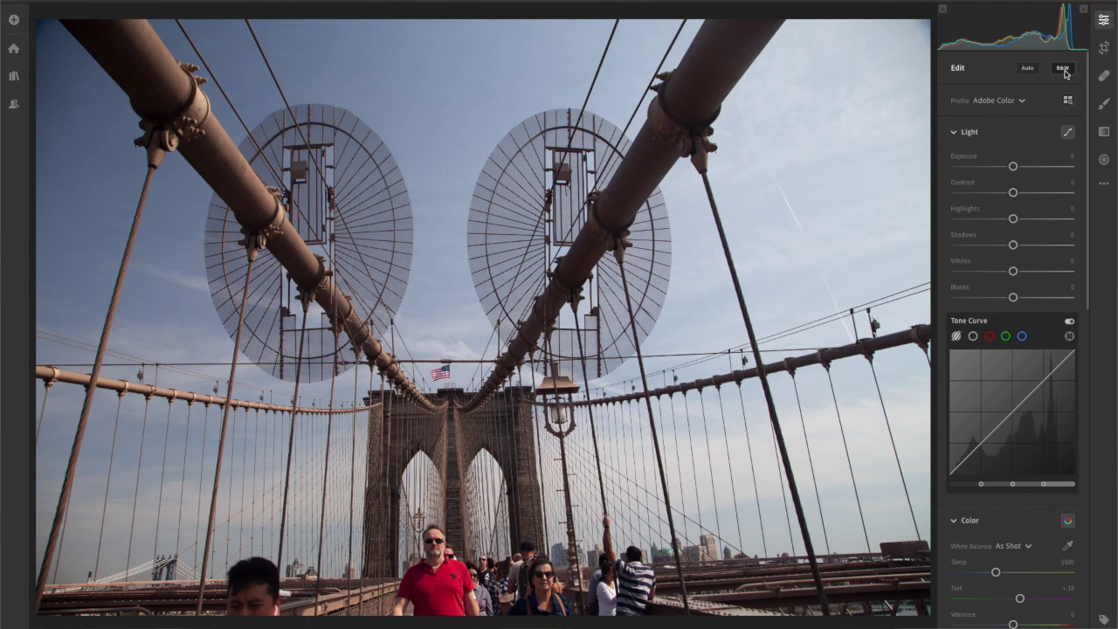
Convert the bridge photo to black and white under the Adobe Monochrome profile.
click(1065, 72)
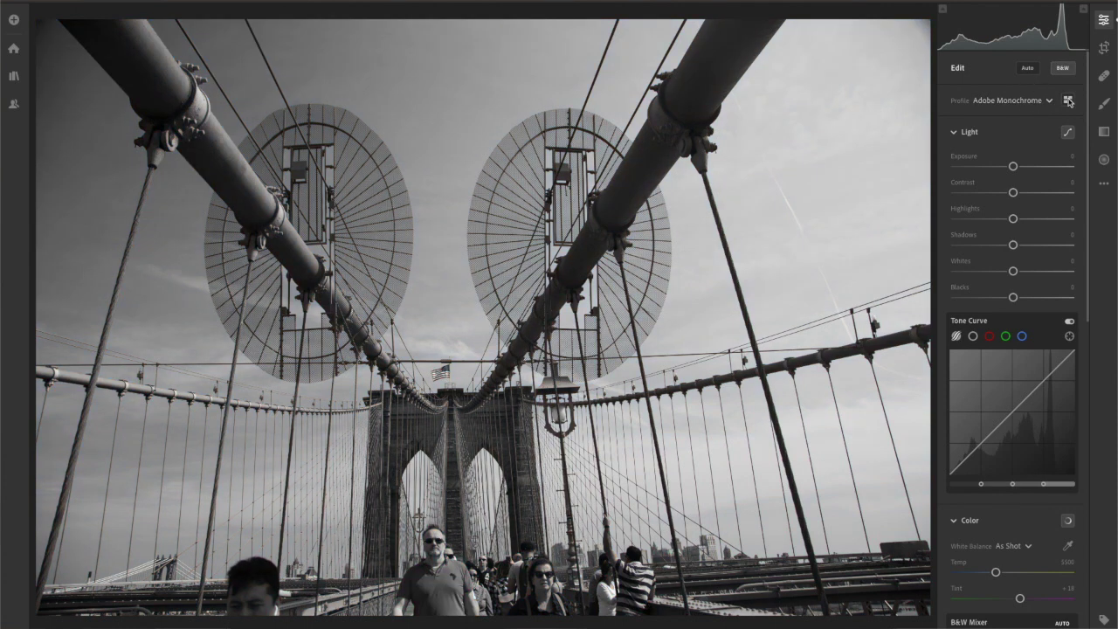
click(1069, 102)
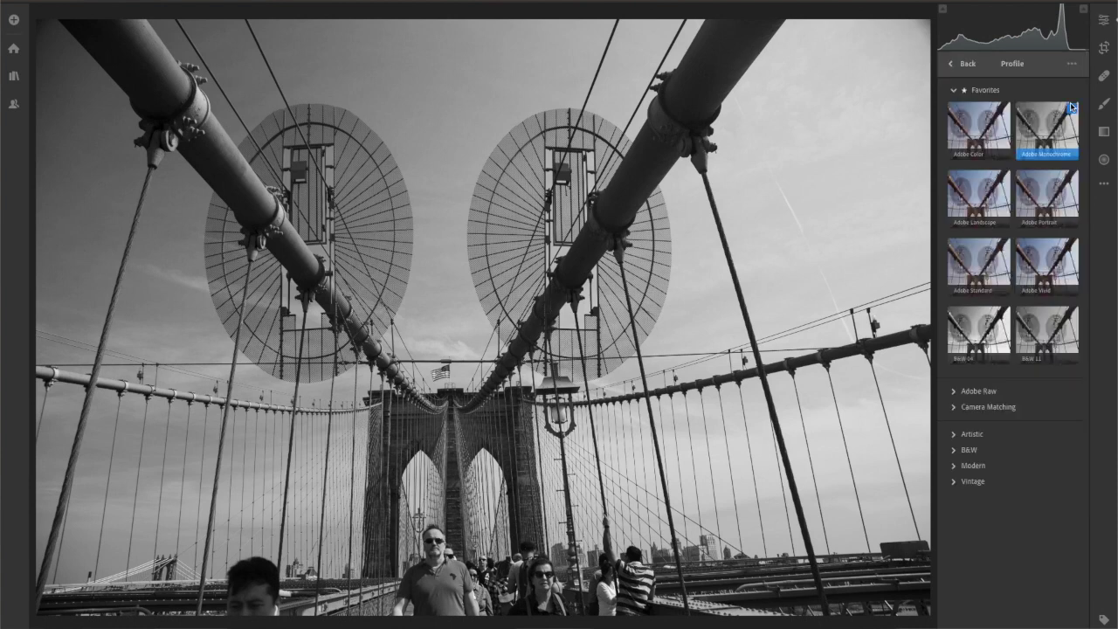
click(954, 70)
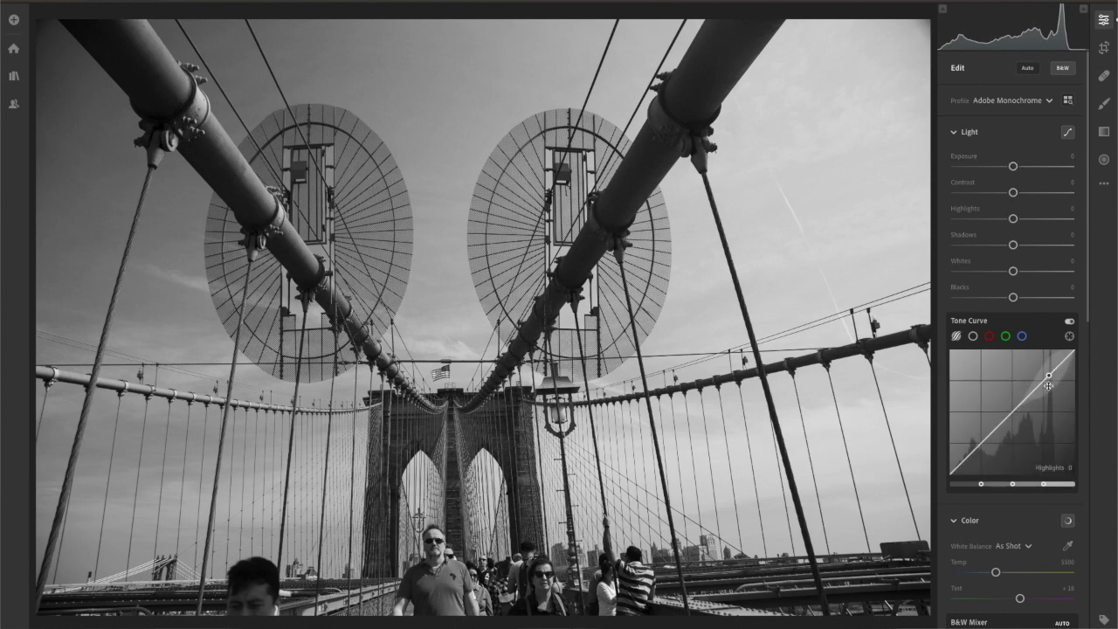
scroll(1048, 385, down, 15)
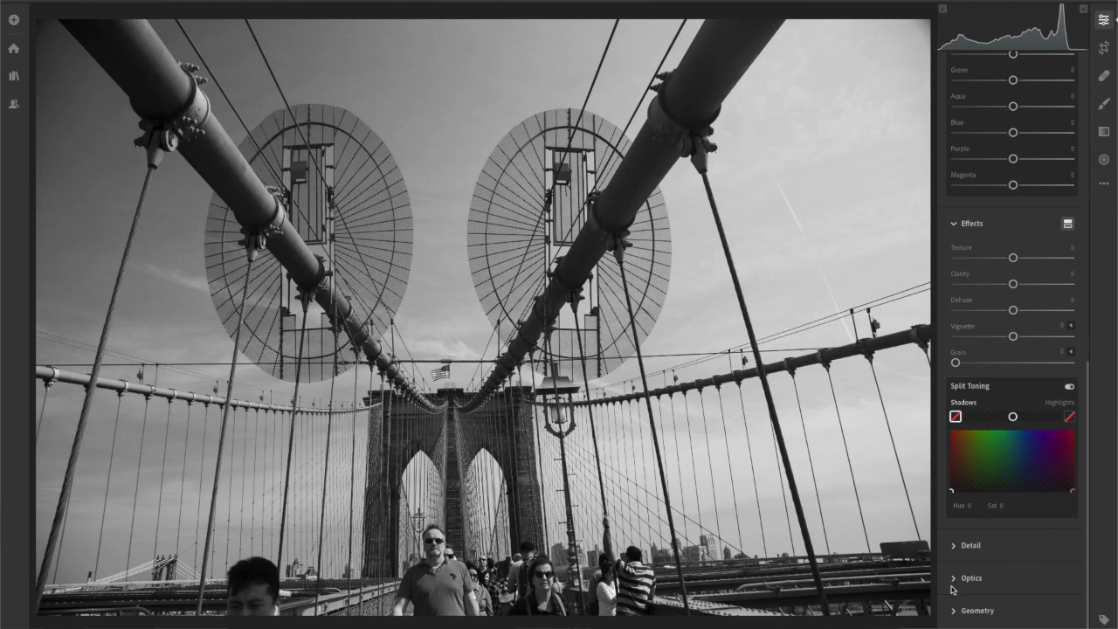
Enable lens corrections in Optics, toggling them off and on to compare.
click(956, 578)
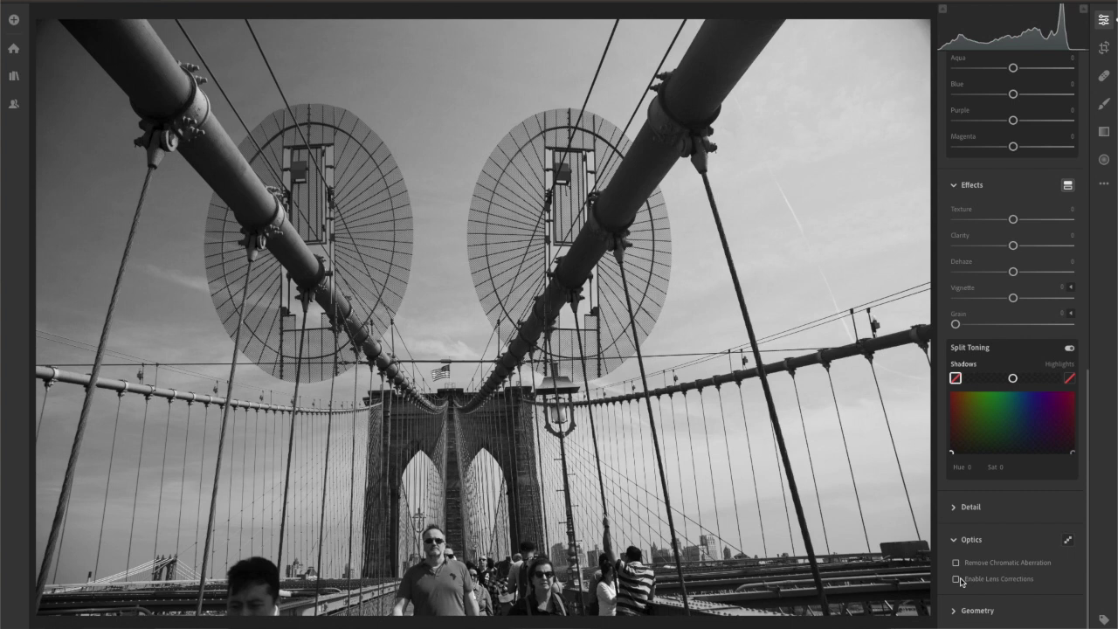
click(955, 579)
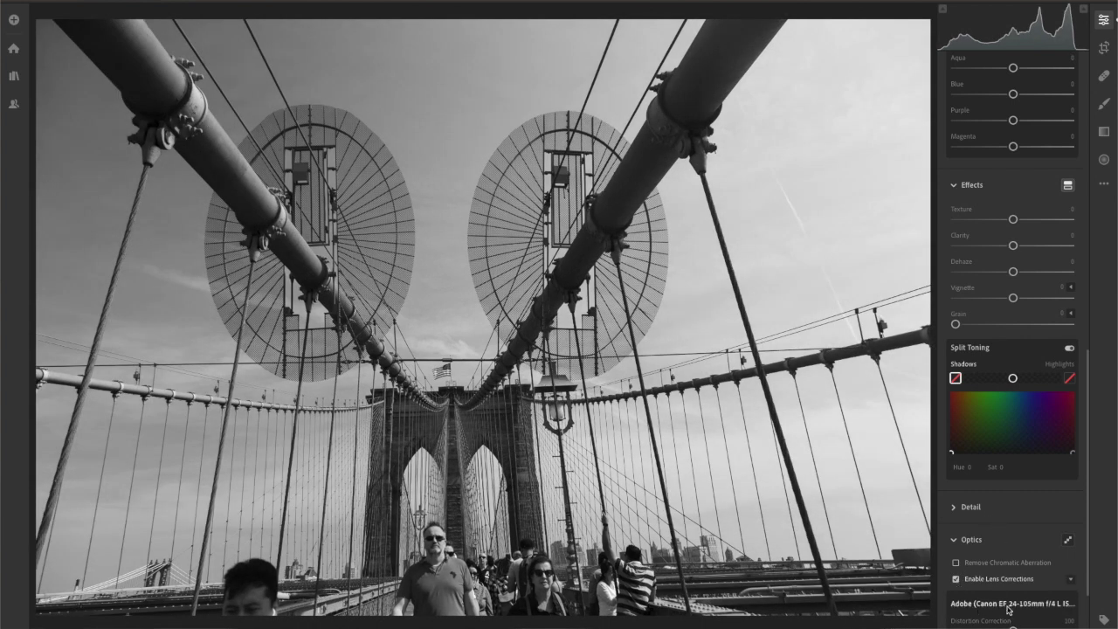
click(956, 580)
click(955, 580)
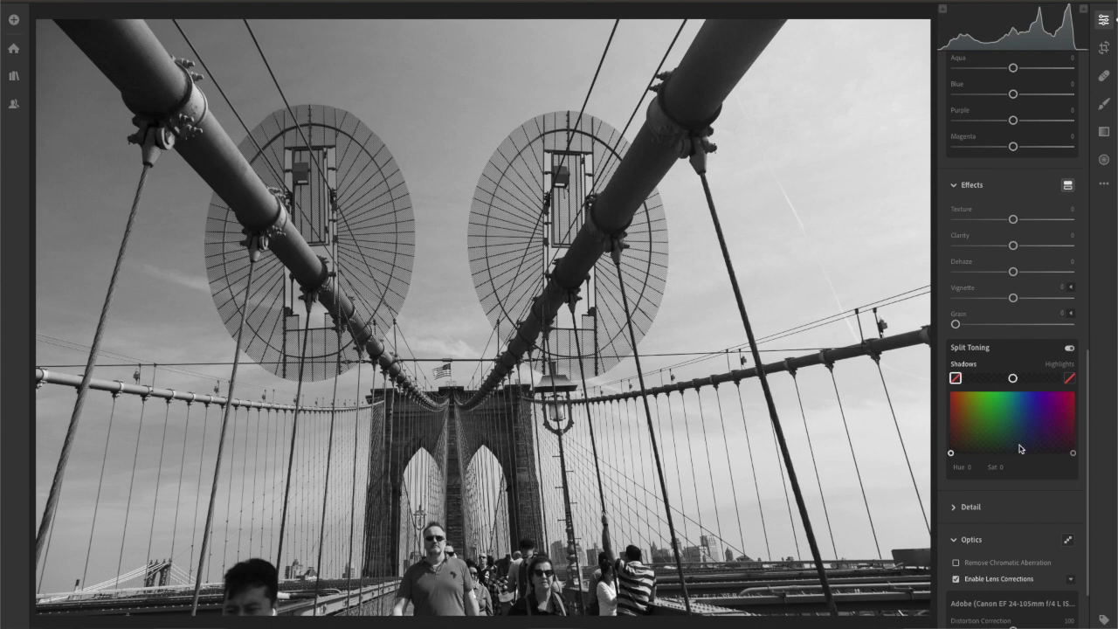
scroll(1013, 432, down, 2)
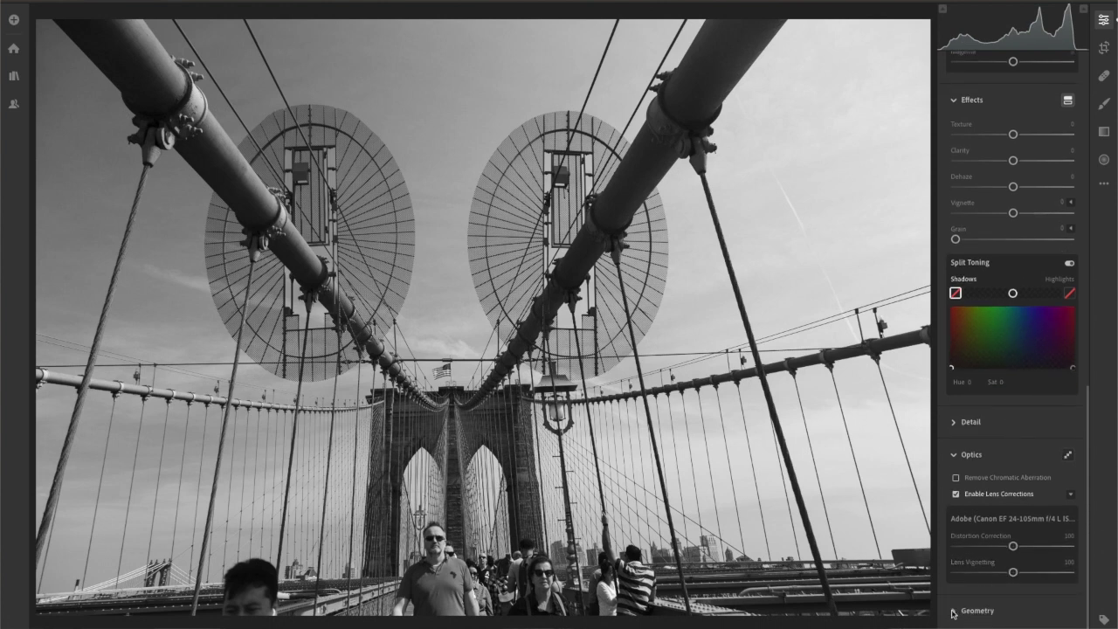
click(954, 610)
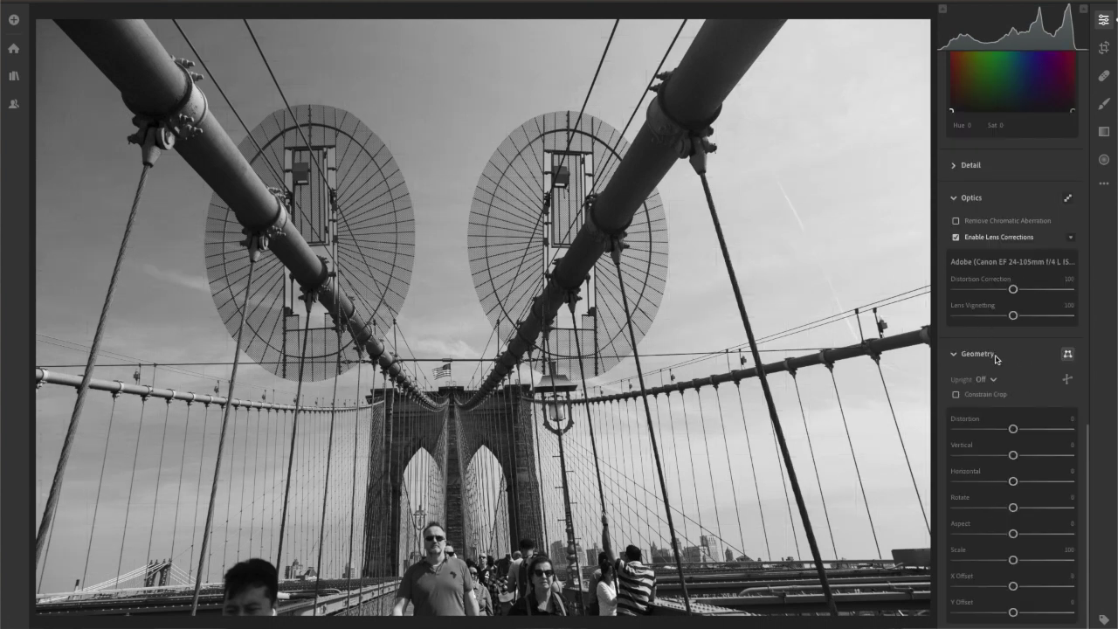
Set Geometry X Offset to +0.6 and Vertical to −32 to straighten the towers.
mouse_move(1009, 443)
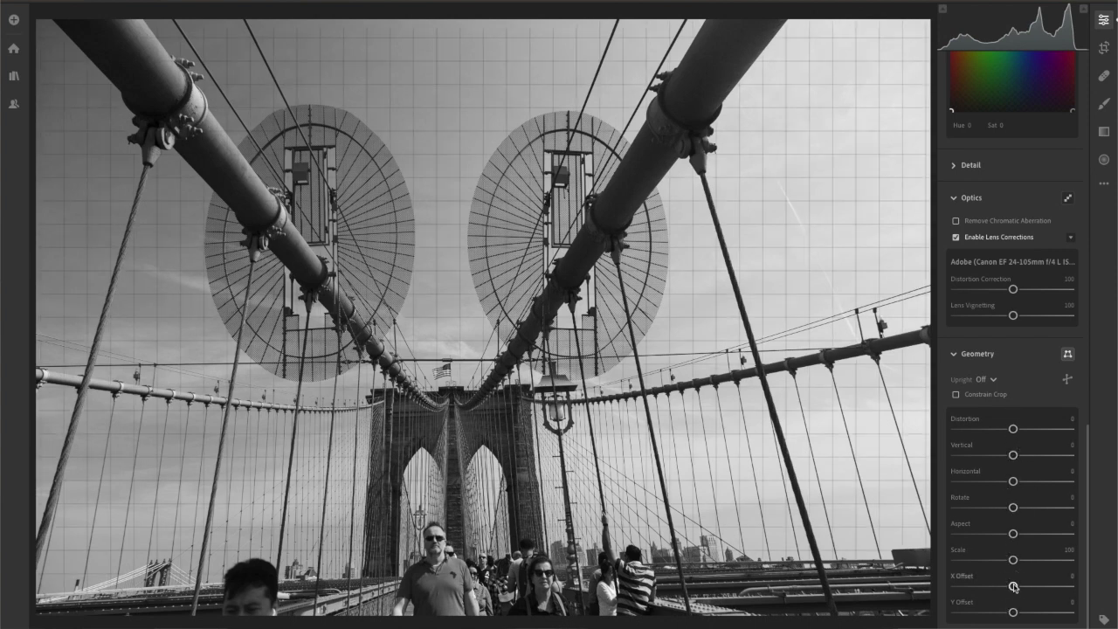
mouse_move(1014, 586)
mouse_down()
mouse_move(981, 585)
mouse_move(1068, 584)
mouse_move(1013, 584)
mouse_up()
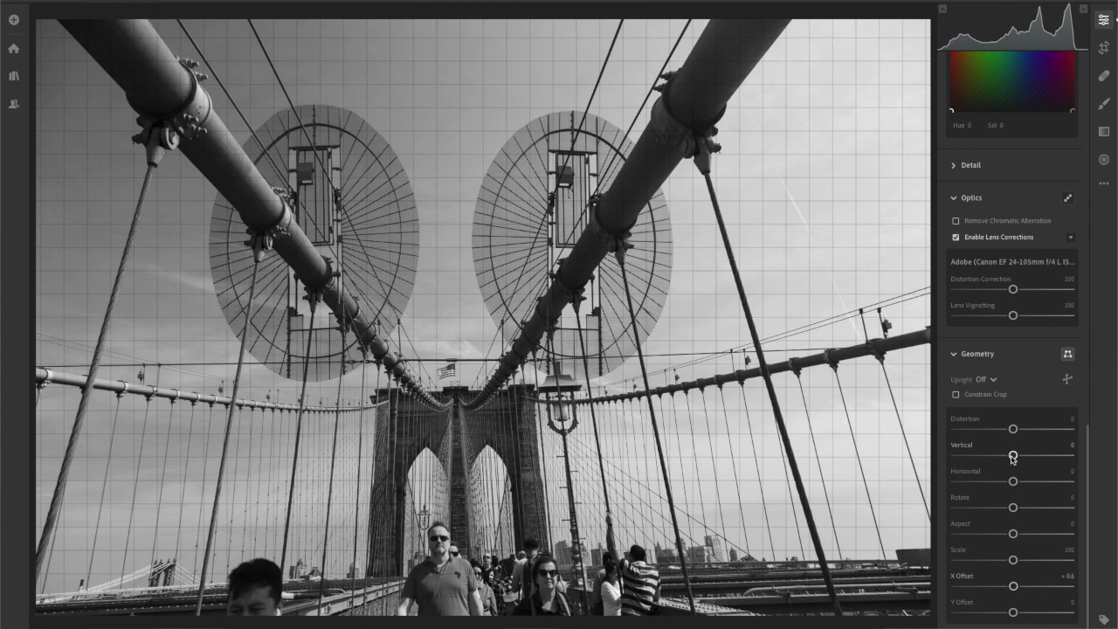
click(1012, 456)
drag(1013, 456, 1000, 458)
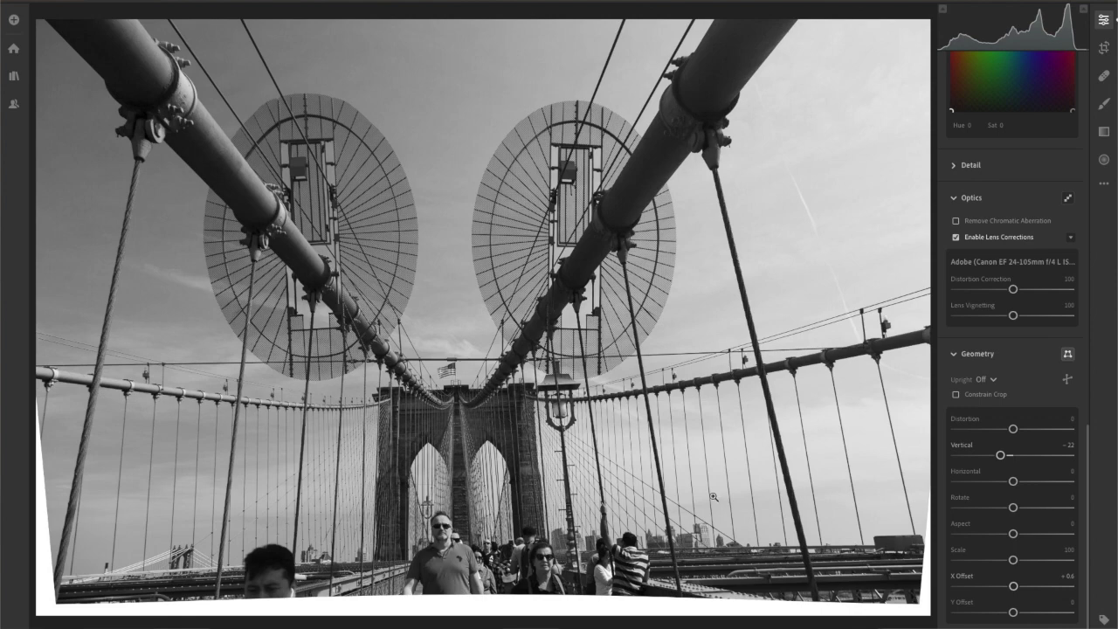
drag(1000, 456, 995, 457)
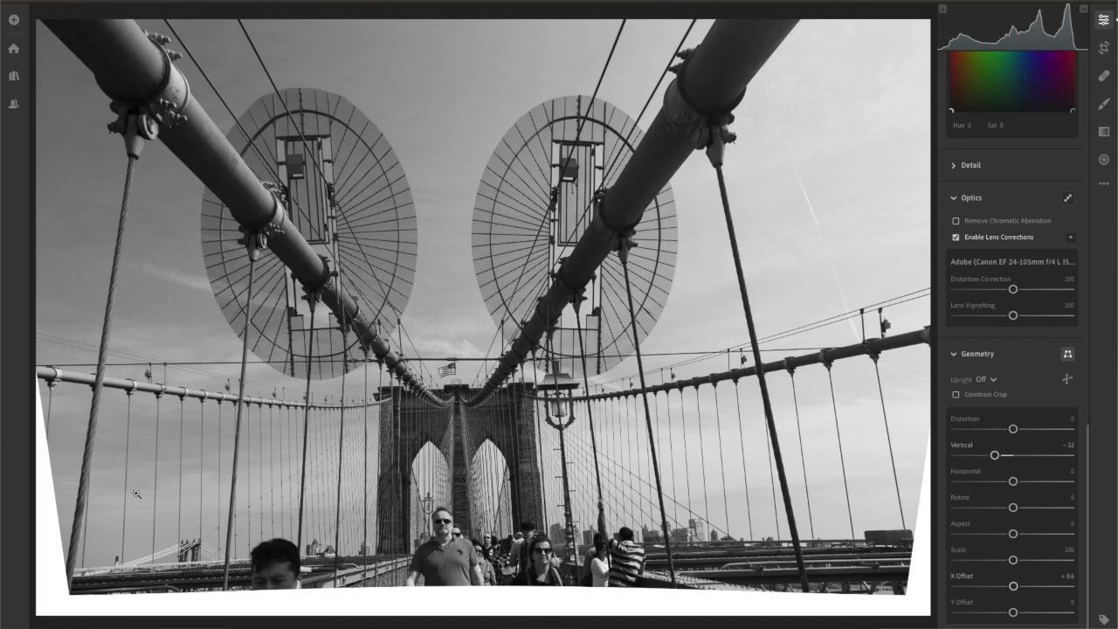
Crop to a 16 x 9 ratio, framing the towers and cables and trimming the bottom.
click(1103, 49)
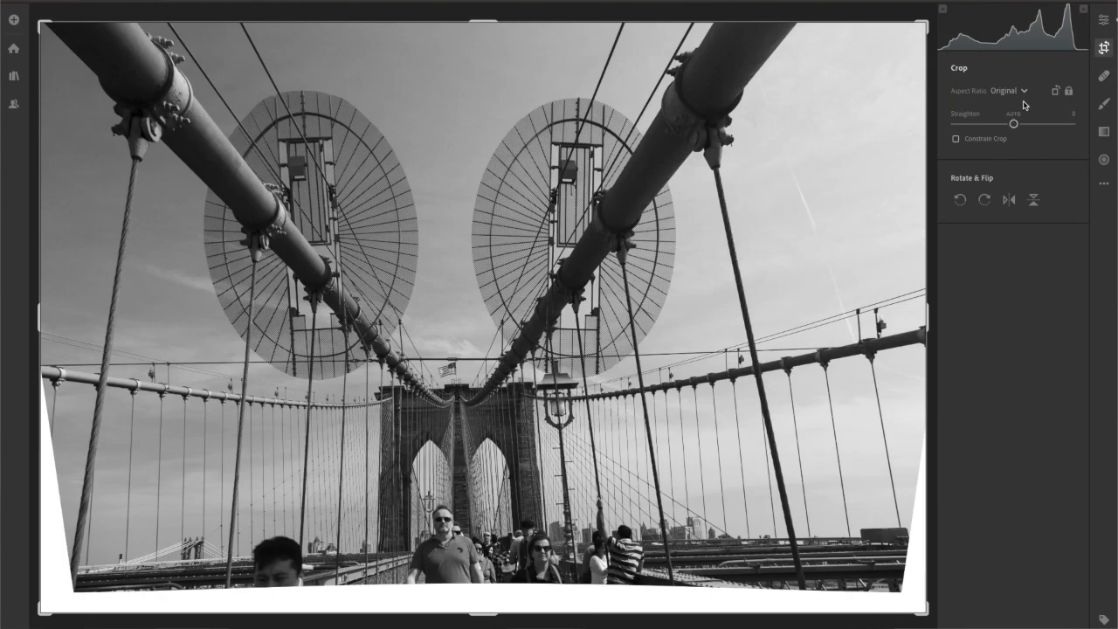
click(1020, 91)
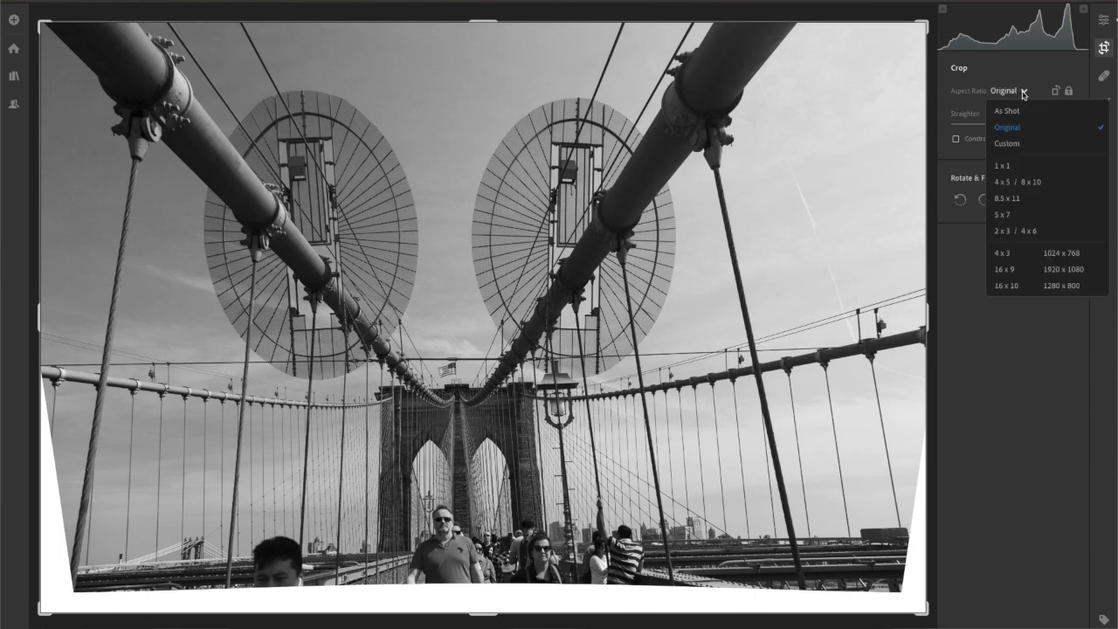
click(1023, 271)
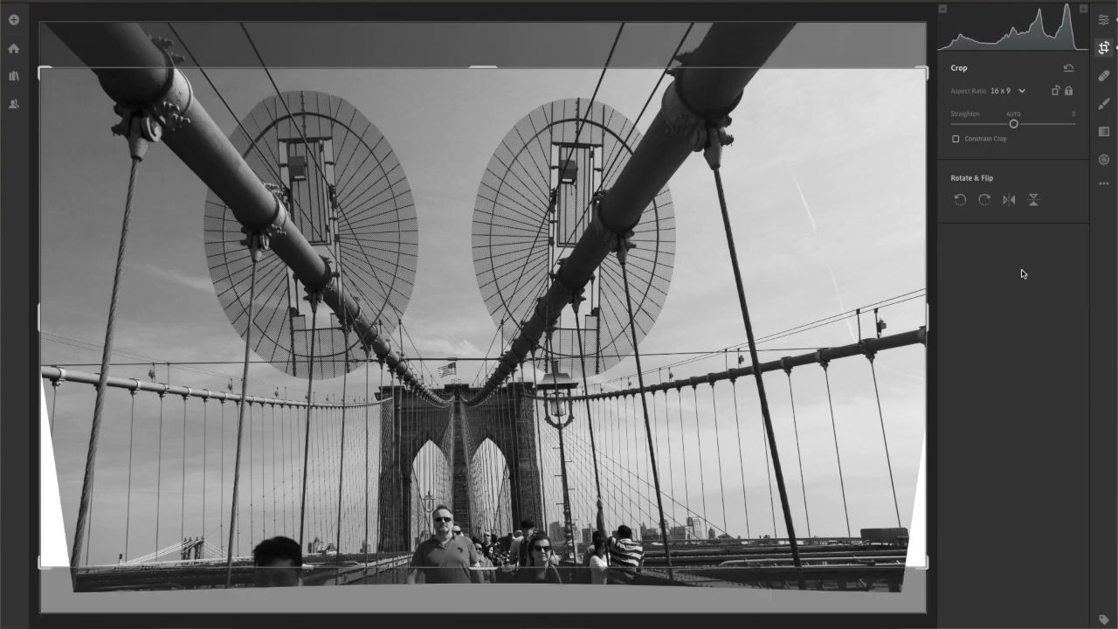
drag(611, 281, 611, 327)
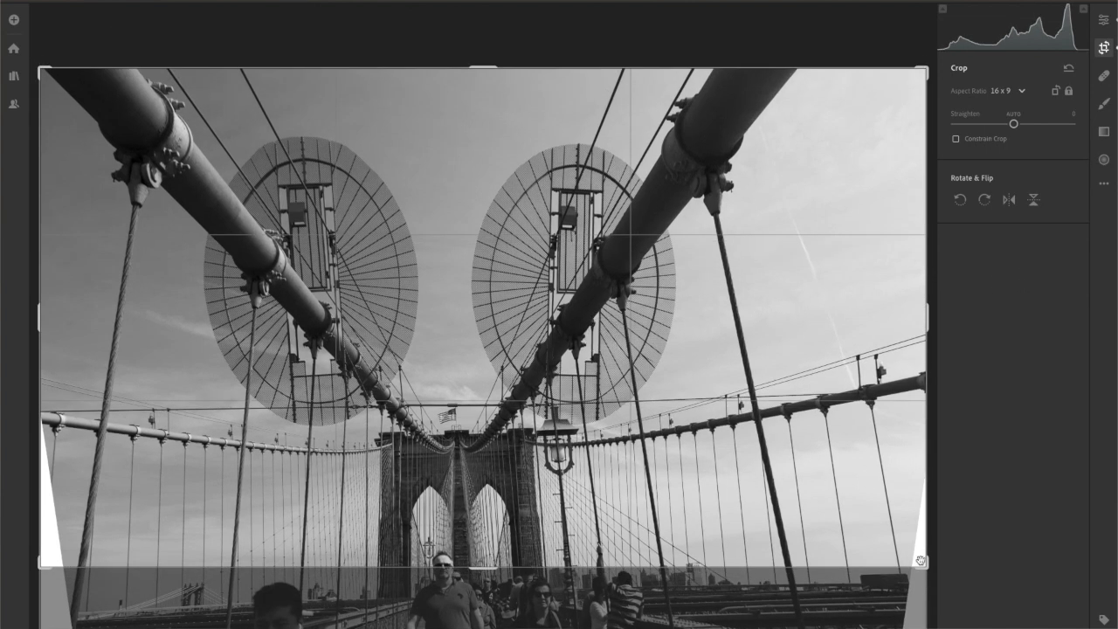
drag(918, 561, 903, 553)
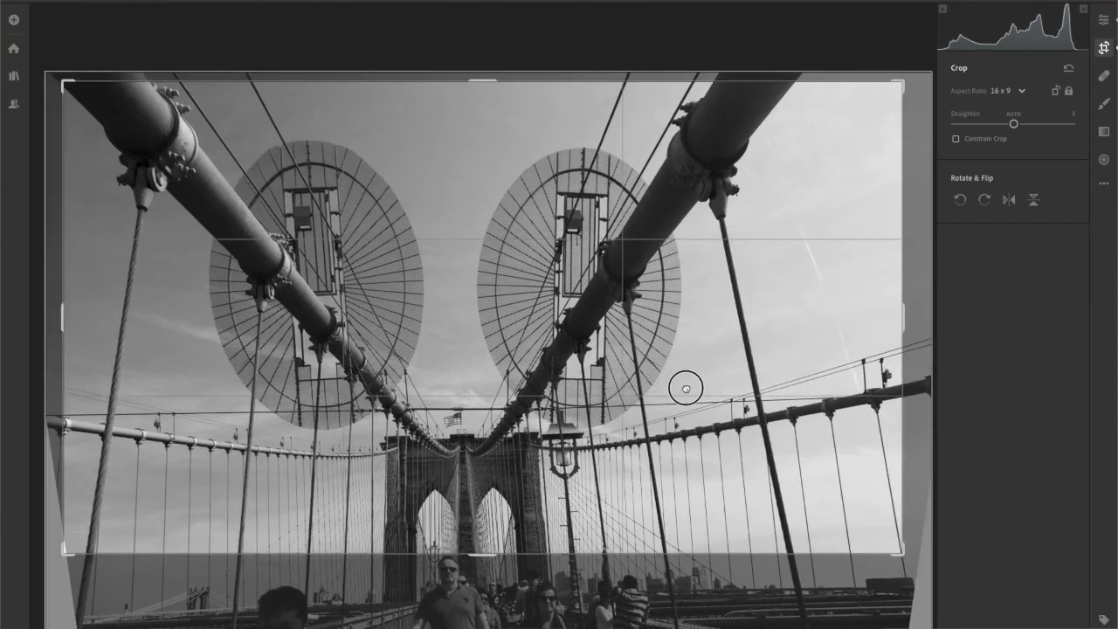
mouse_move(686, 389)
mouse_down()
mouse_move(673, 372)
mouse_move(674, 387)
mouse_up()
drag(902, 81, 903, 75)
drag(756, 170, 763, 173)
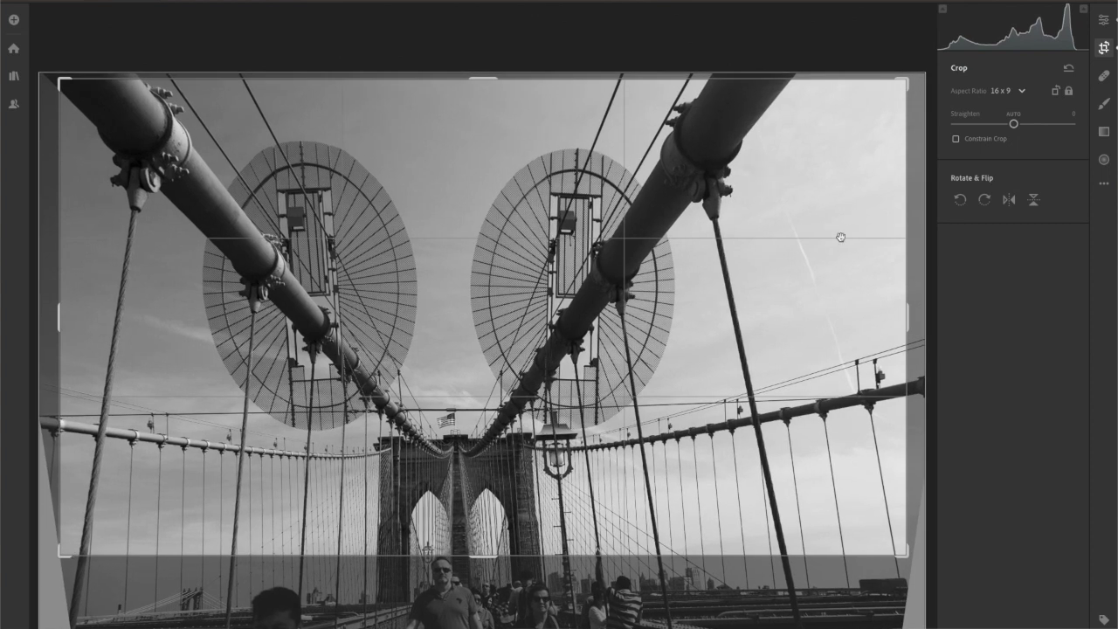
drag(905, 551, 902, 547)
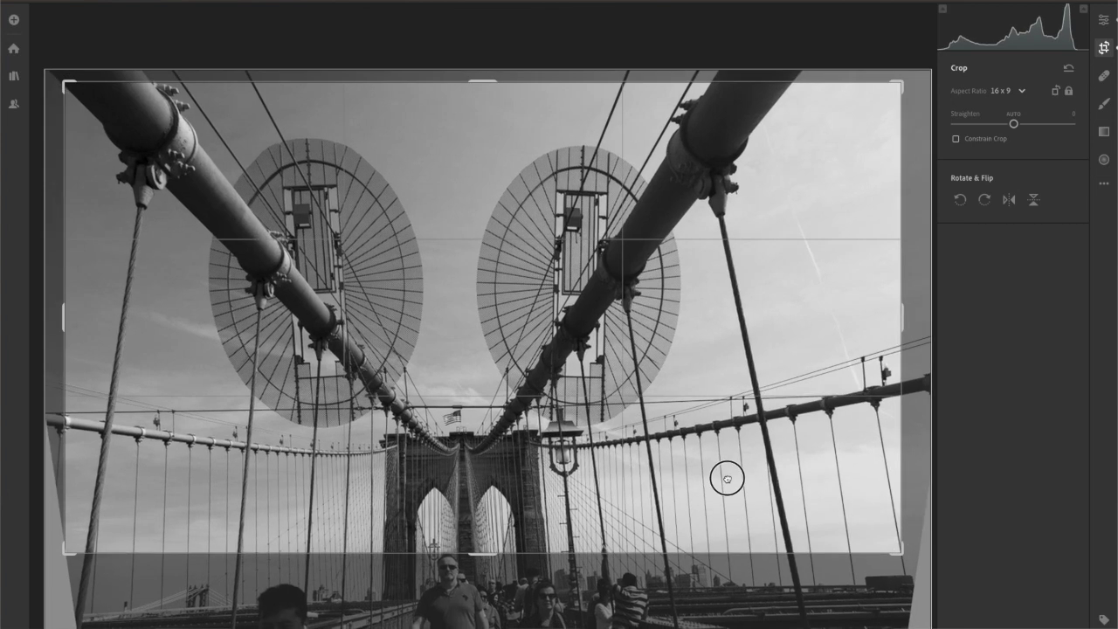
click(1104, 49)
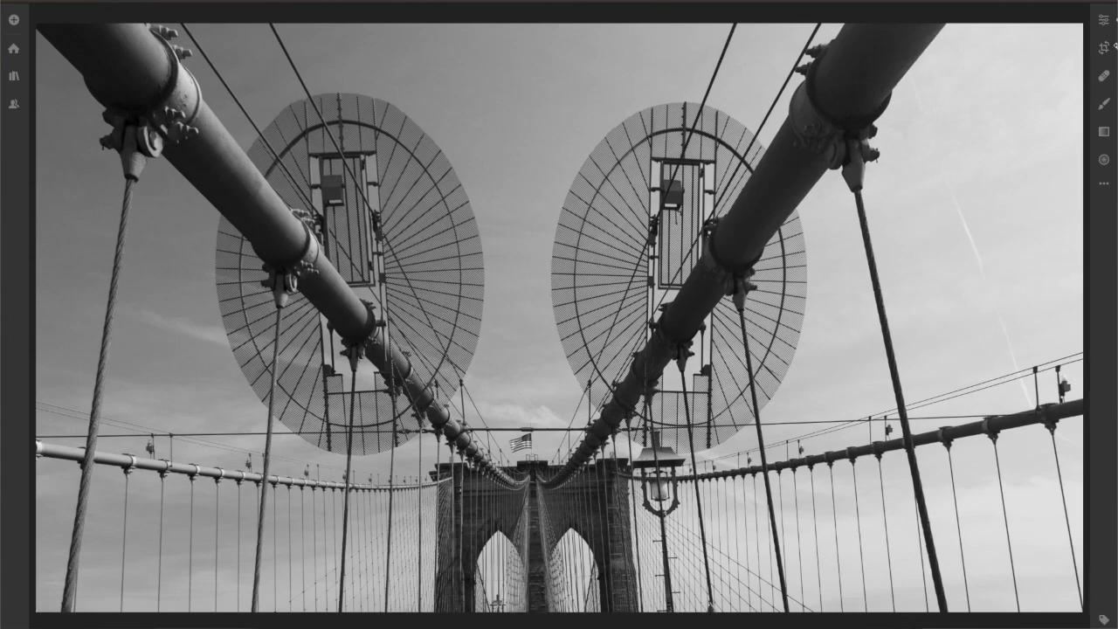
Straighten the cropped photo to +1.03 with a manual rotation and Auto Straighten.
click(1105, 48)
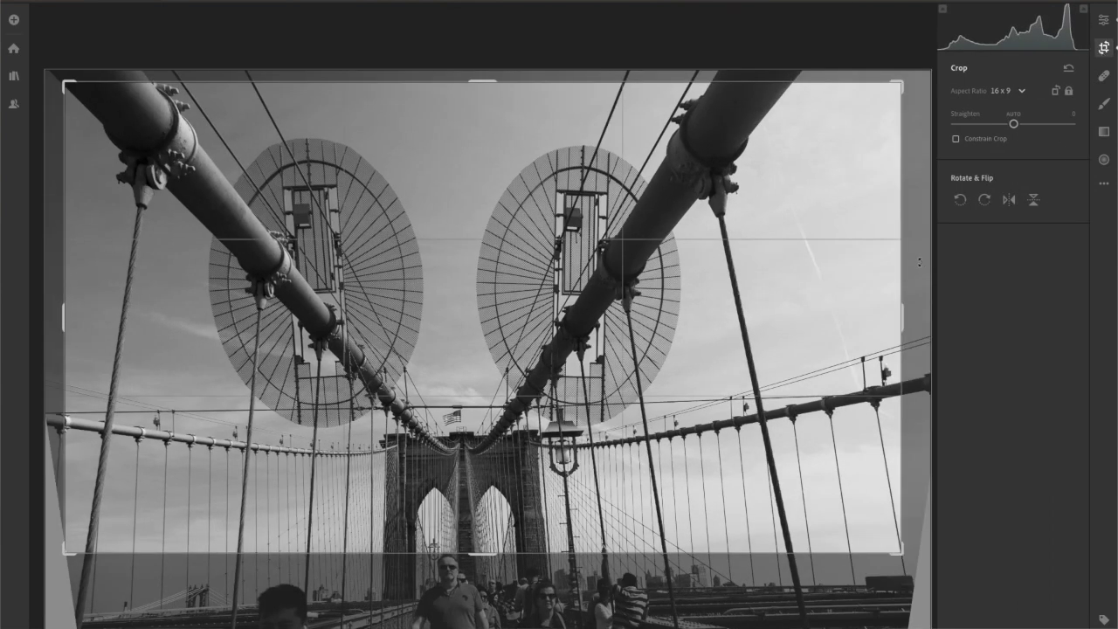
drag(919, 262, 921, 268)
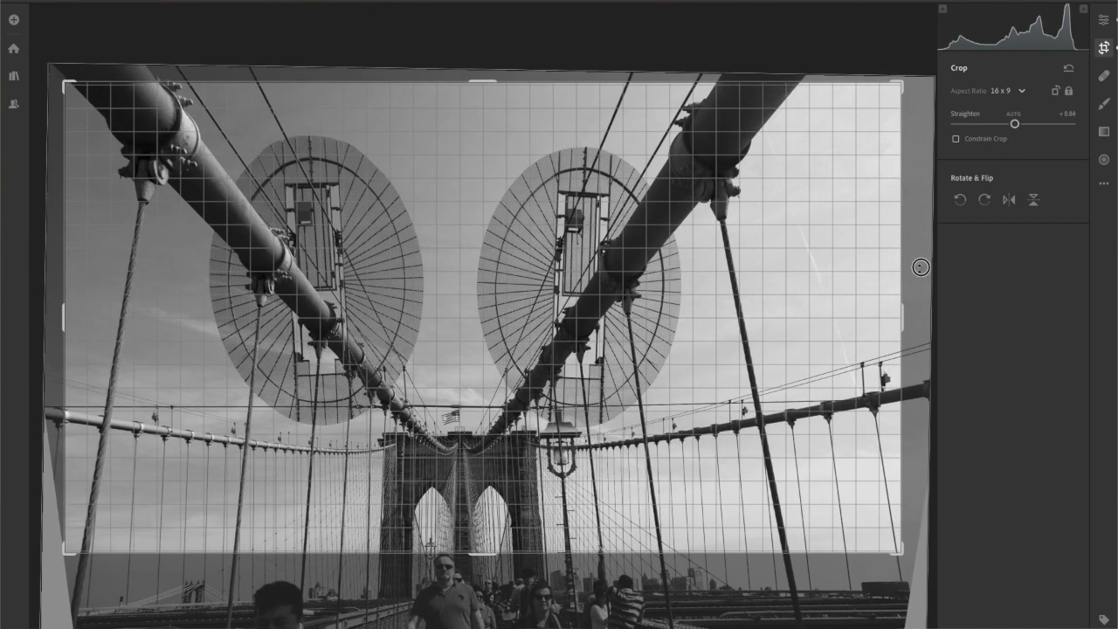
drag(921, 267, 921, 268)
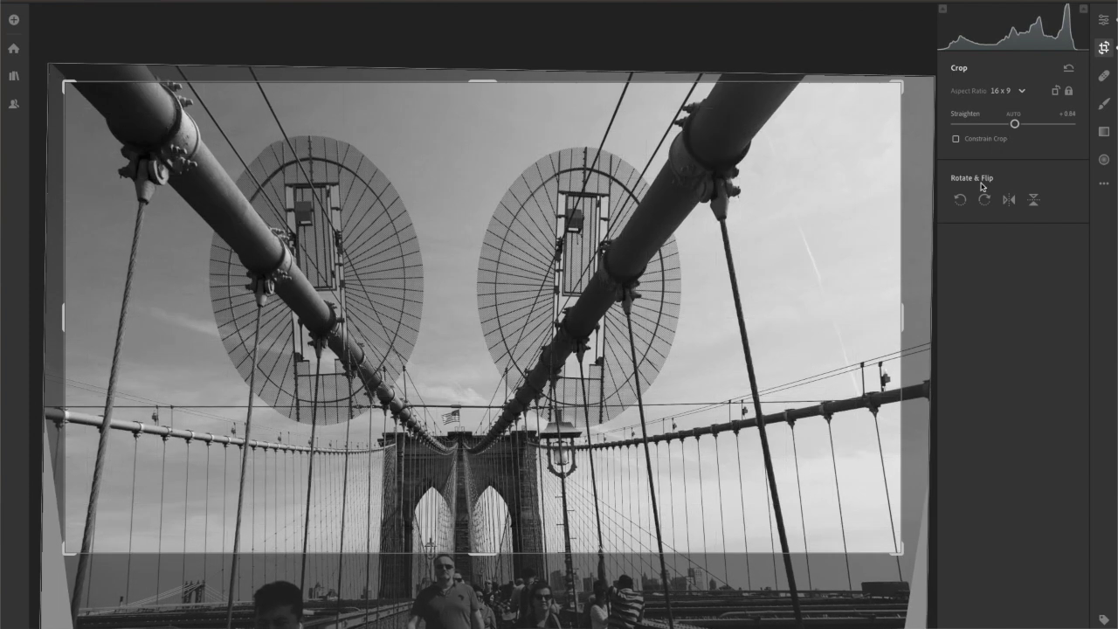
click(1013, 114)
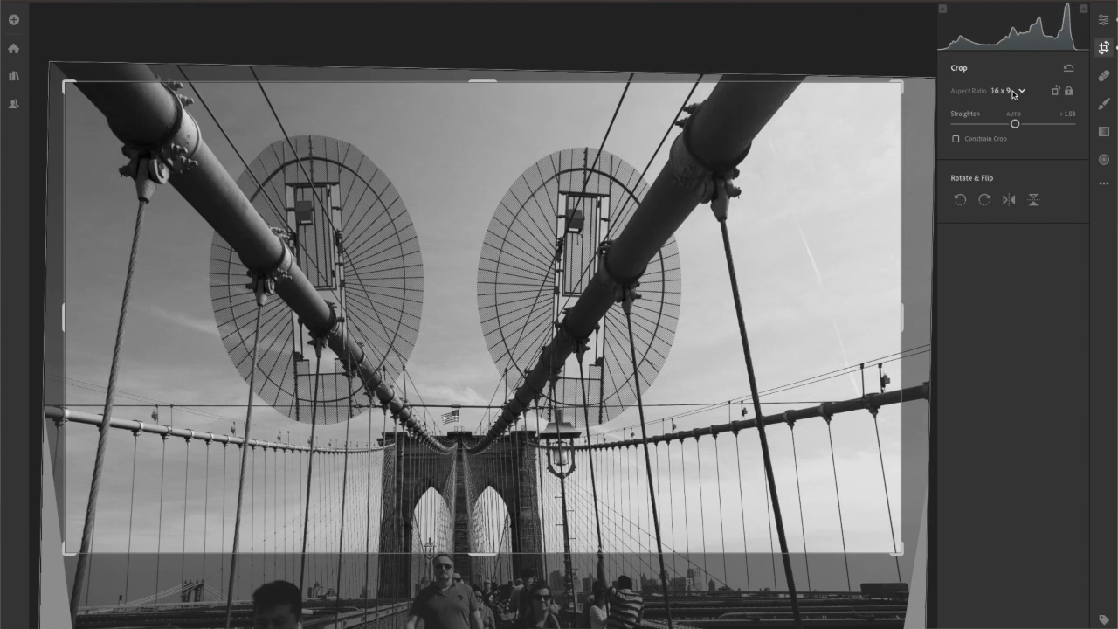
click(1103, 19)
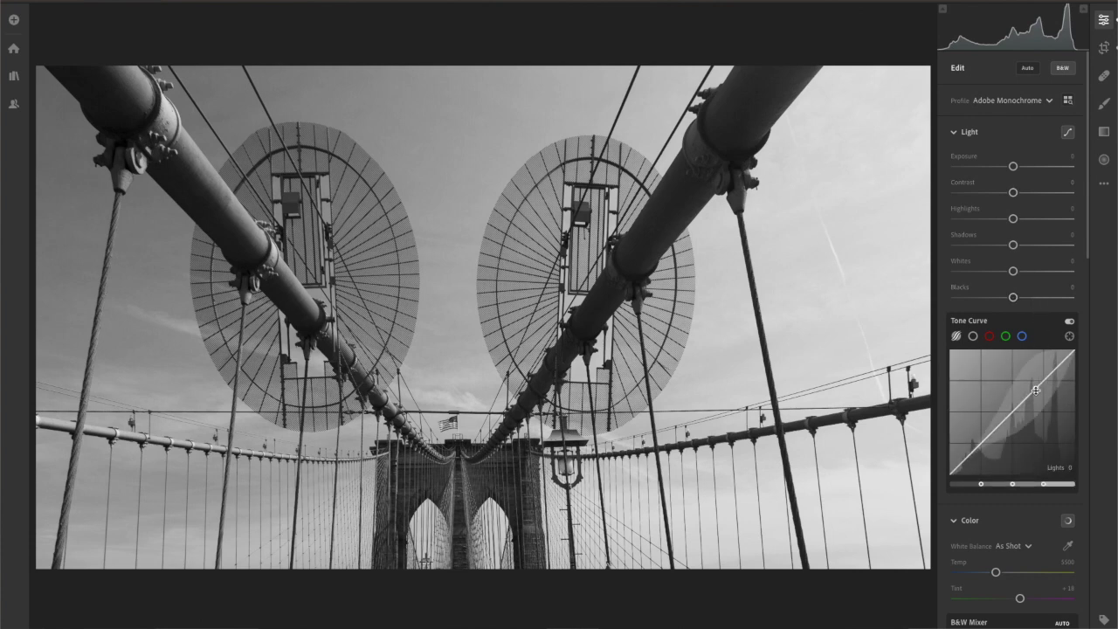
Lift the tone curve Lights, darken the Blacks and lower Whites to −11.
drag(1035, 391, 1046, 295)
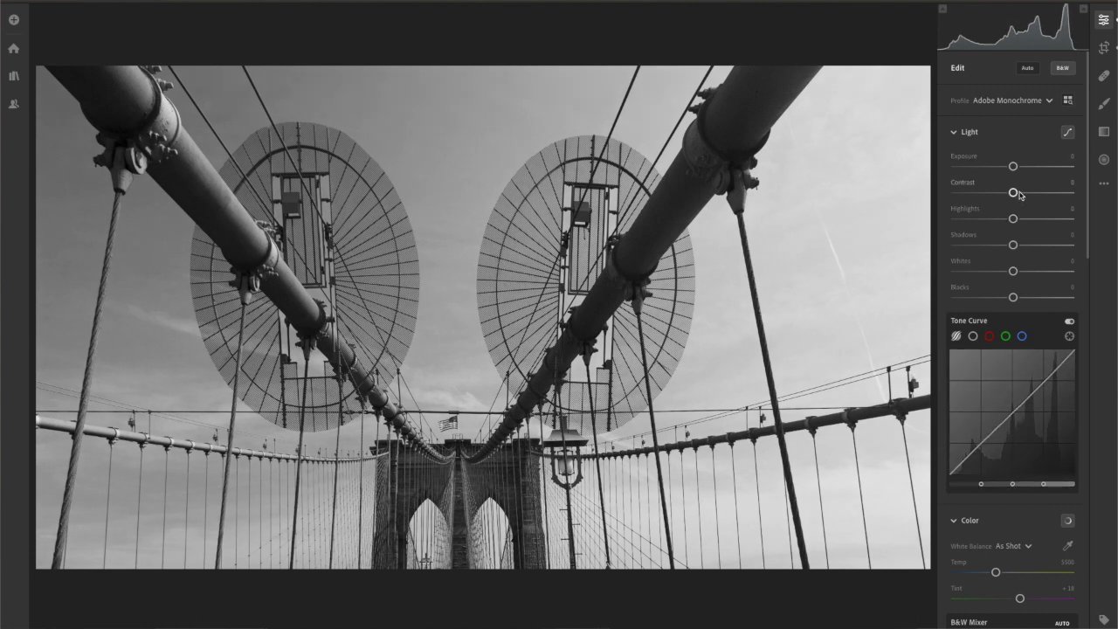
drag(1014, 297, 997, 299)
click(1015, 219)
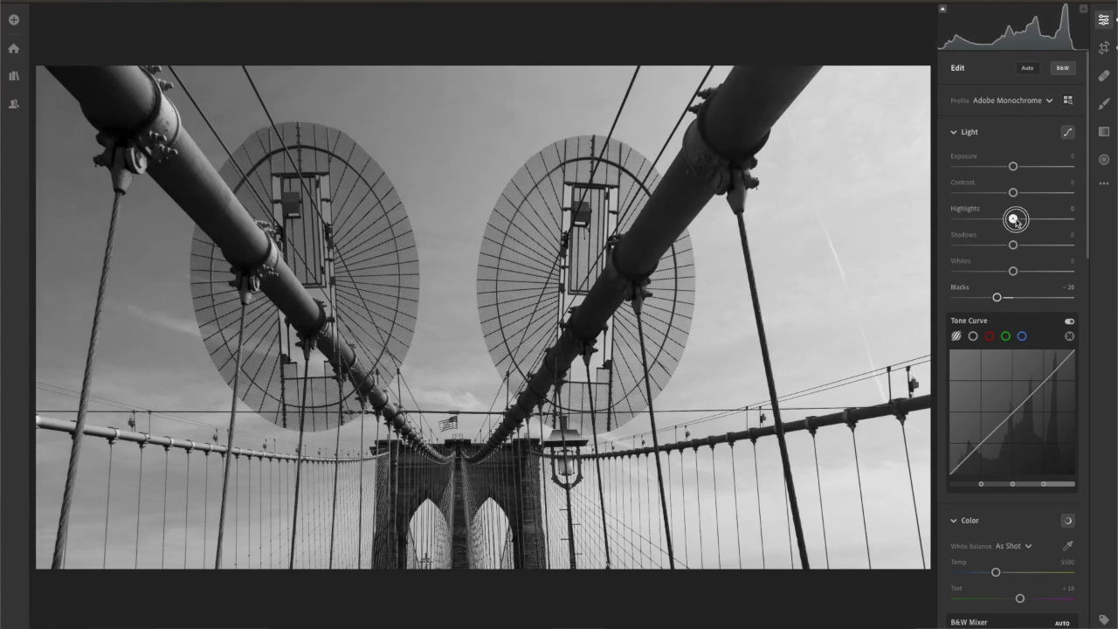
click(1012, 272)
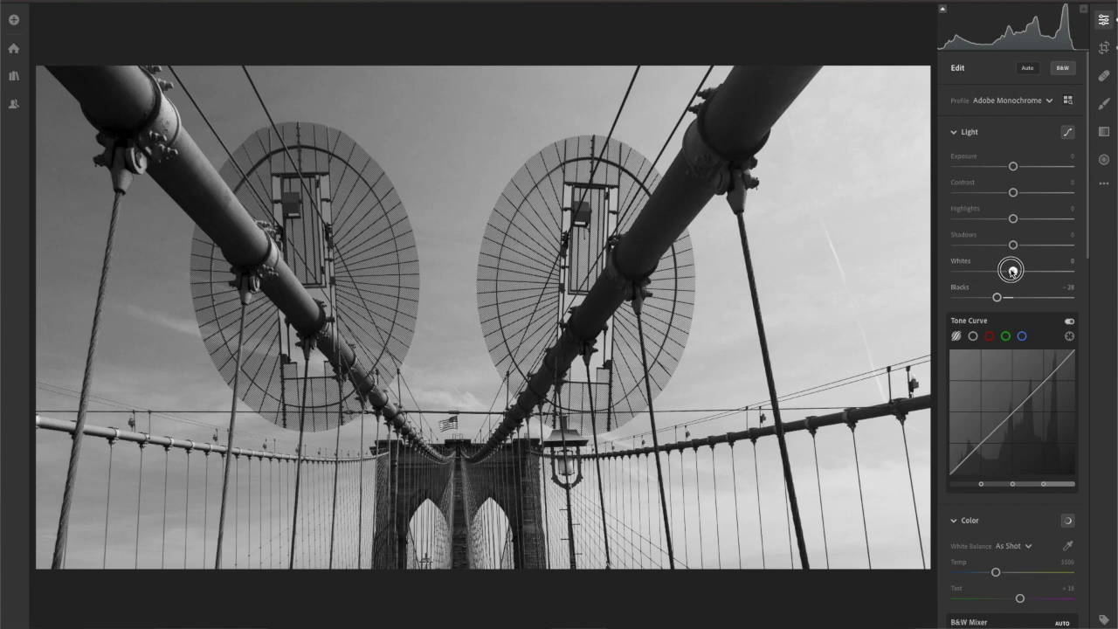
drag(1012, 272, 1006, 272)
Raise Highlights to +17, Contrast to +16 and Shadows to +15.
drag(1014, 219, 1023, 197)
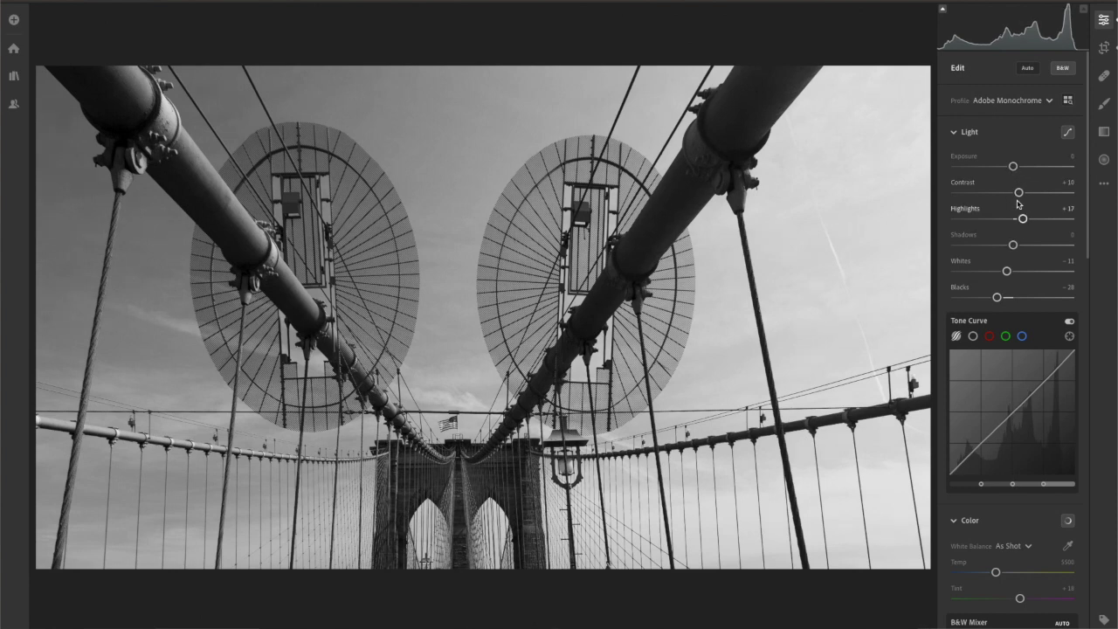
drag(1018, 192, 1020, 193)
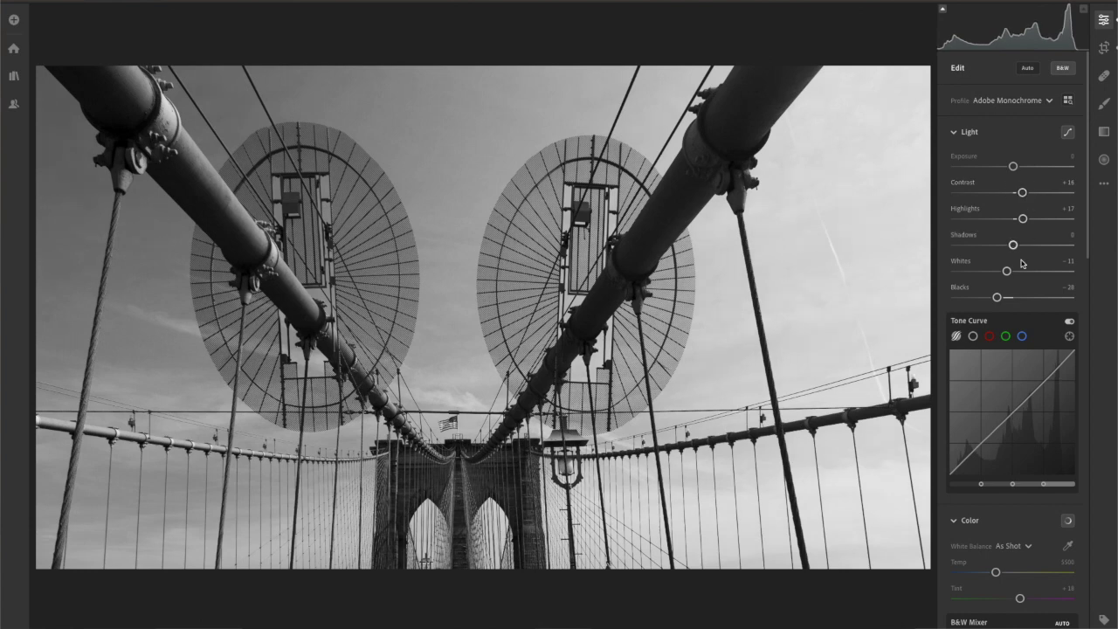
scroll(1019, 254, down, 4)
scroll(1019, 275, up, 2)
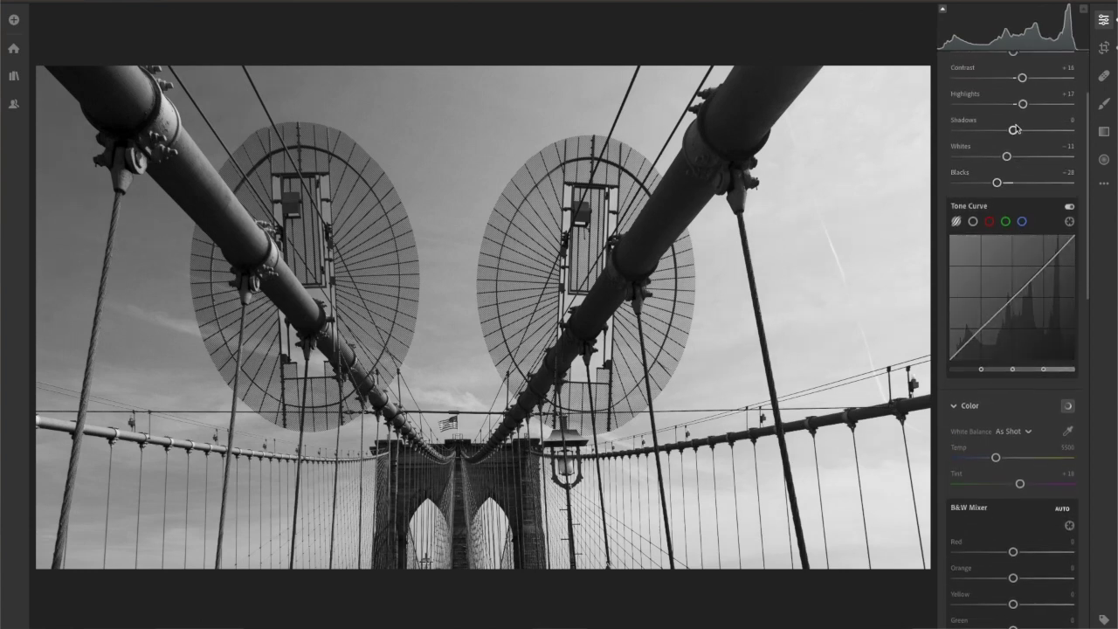
drag(1016, 131, 1021, 130)
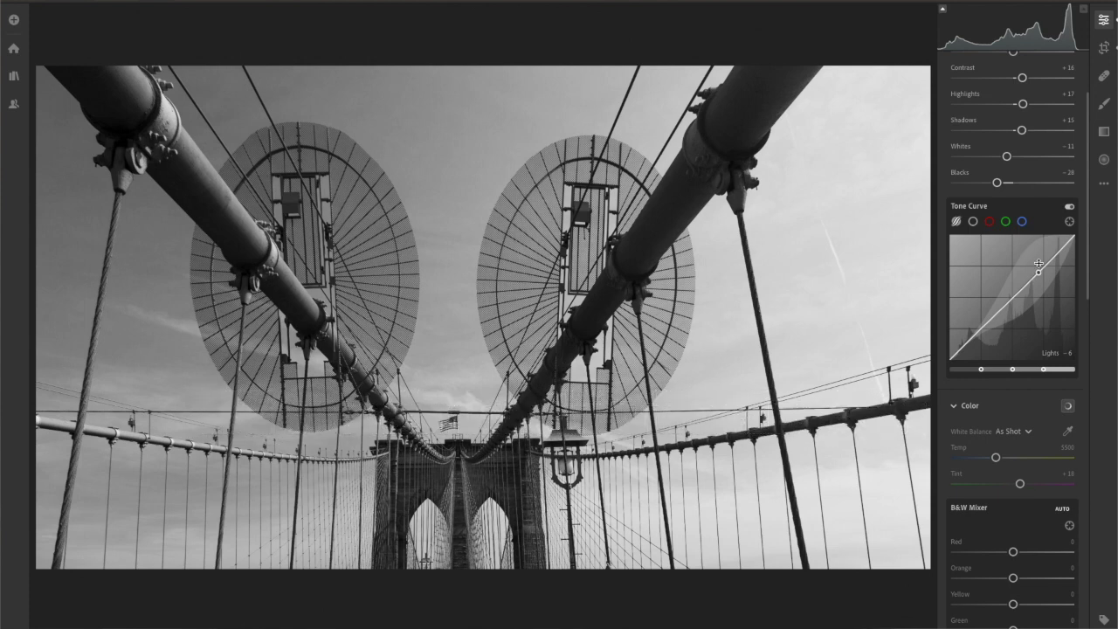
scroll(1016, 472, down, 6)
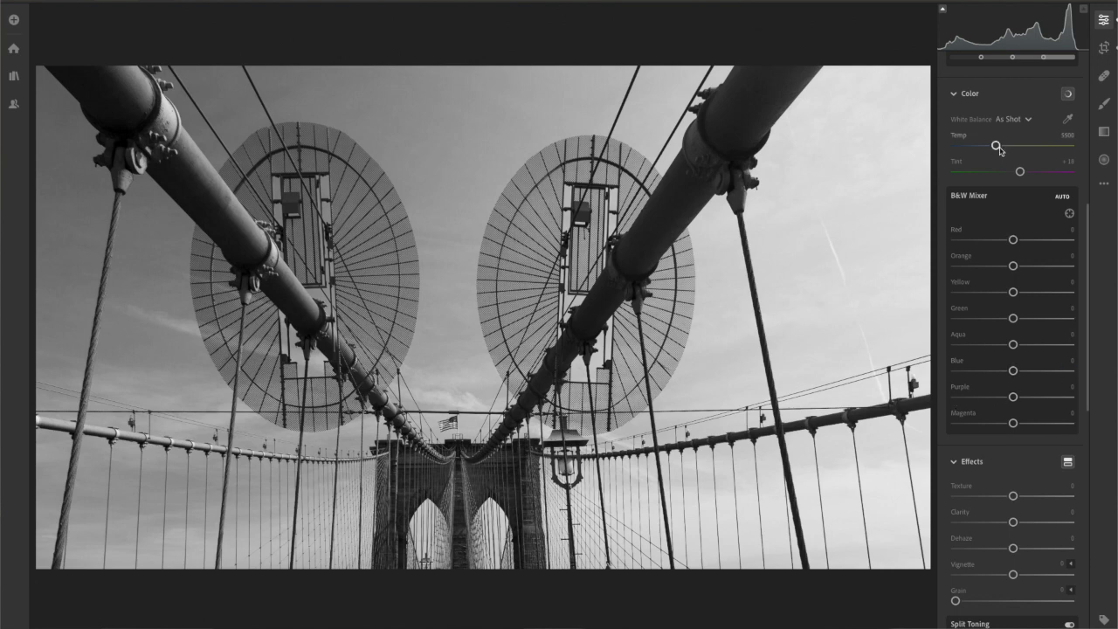
Set Temp to 4243 with Tint +14, and B&W Blue to −23 to darken the sky.
drag(996, 146, 1019, 178)
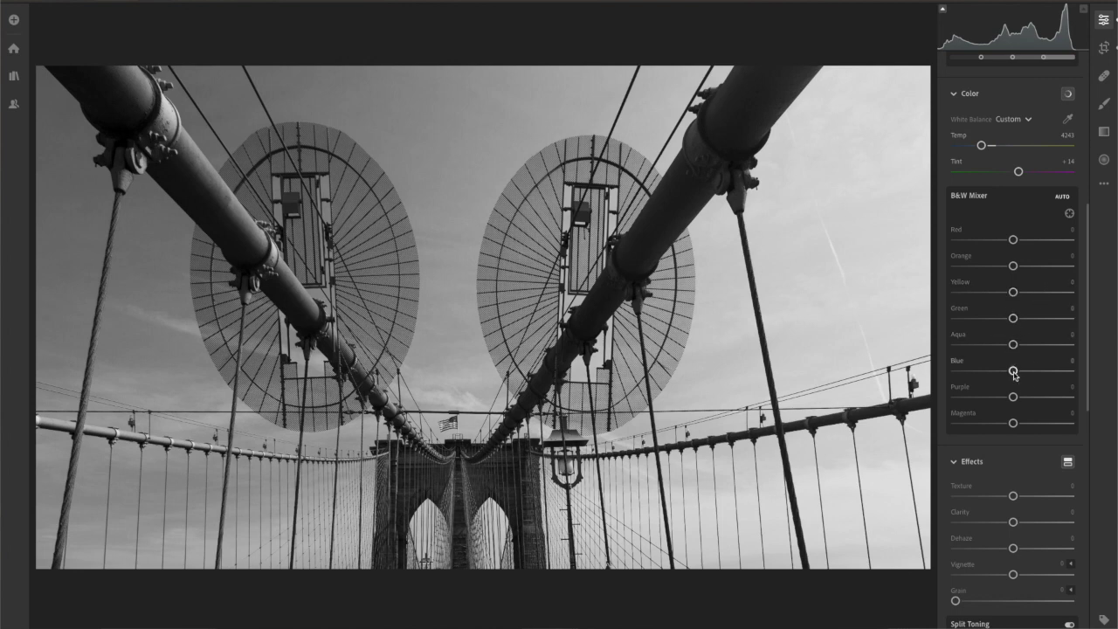
mouse_move(1015, 376)
mouse_down()
mouse_move(1001, 372)
mouse_move(1005, 391)
mouse_up()
scroll(1009, 388, down, 5)
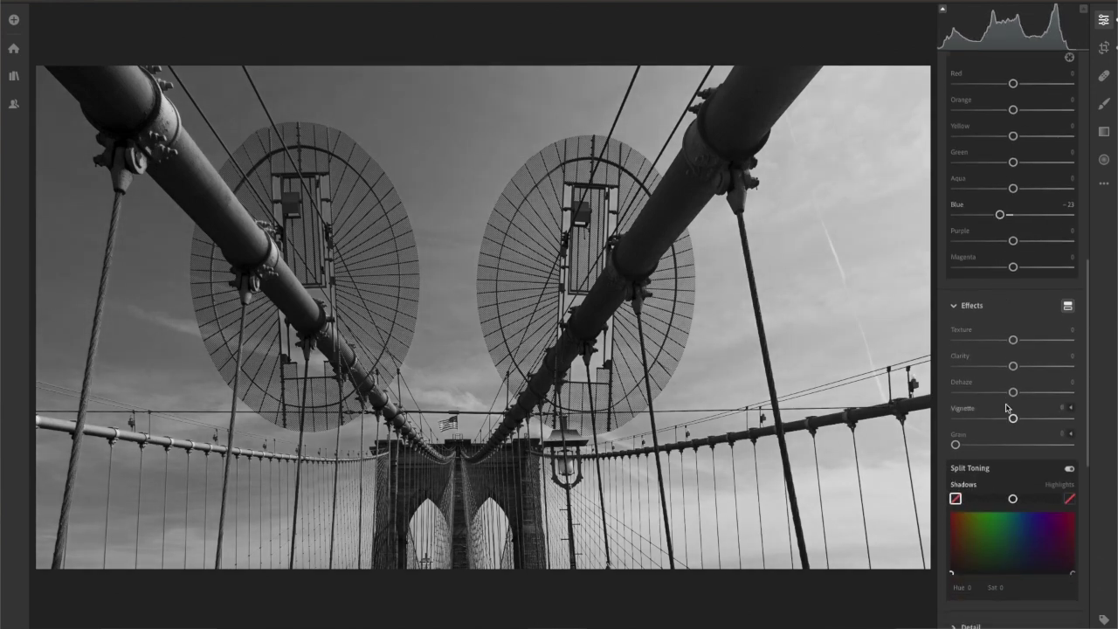
Set Dehaze to +20 and Clarity to +6, and raise B&W Yellow to +20.
drag(1014, 380, 1026, 378)
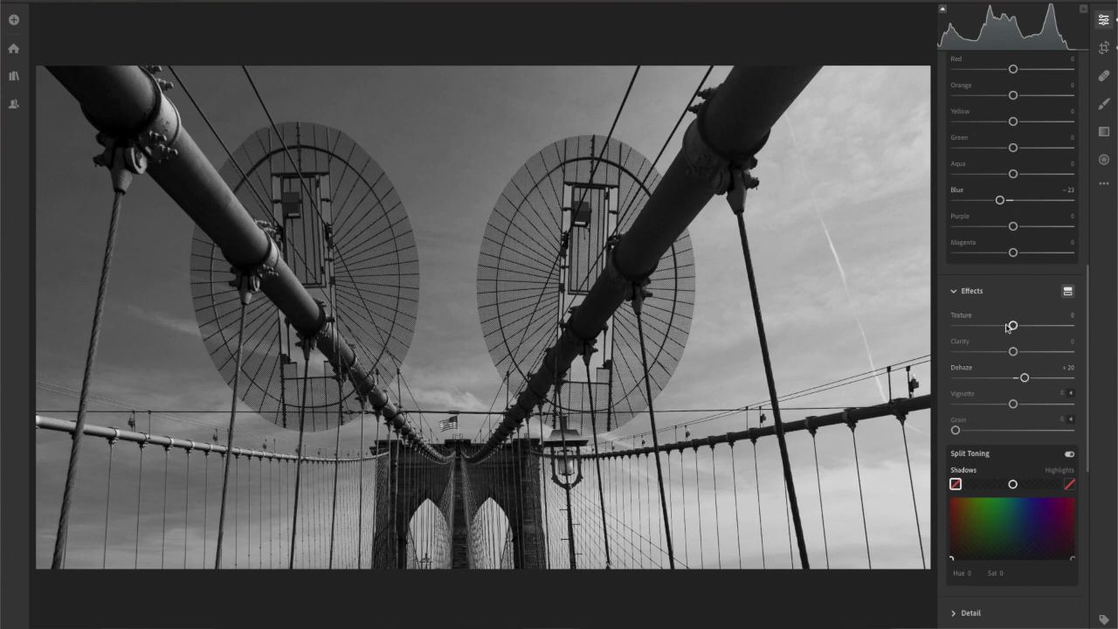
mouse_move(1013, 351)
mouse_down()
mouse_move(993, 357)
mouse_move(1013, 357)
mouse_up()
scroll(1019, 351, up, 3)
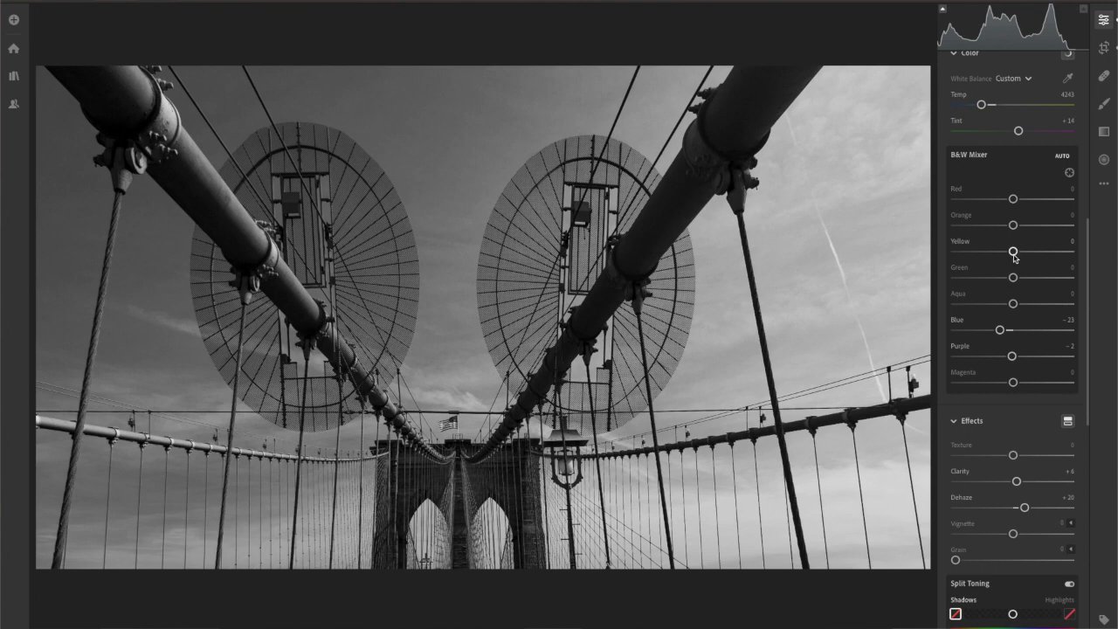
drag(1015, 257, 1028, 253)
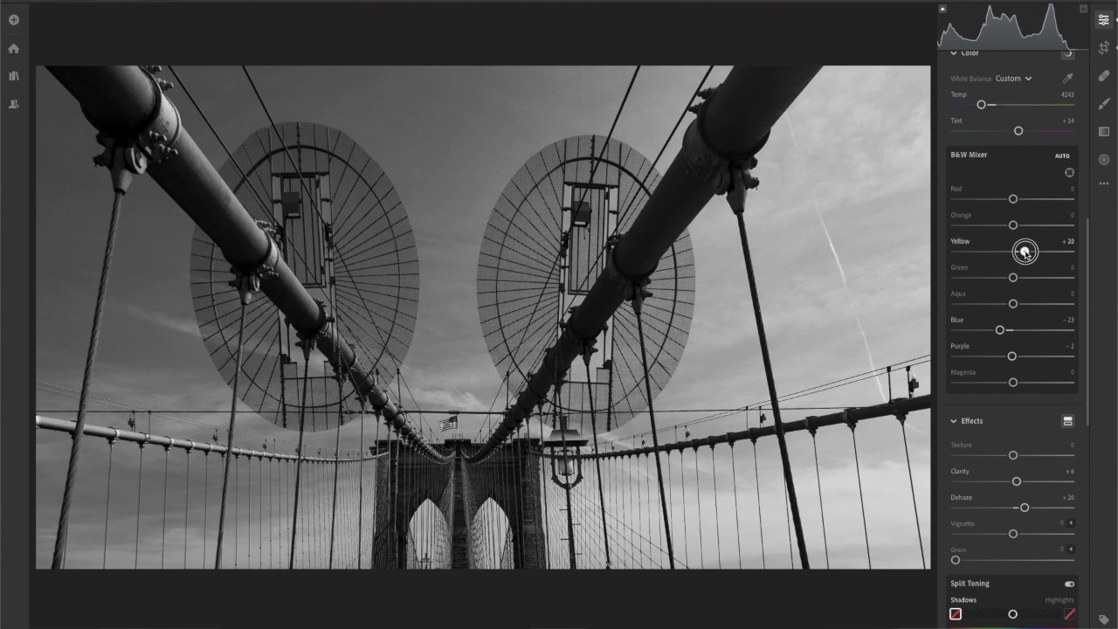
Add a linear gradient across the sky with Exposure −0.52.
click(1105, 132)
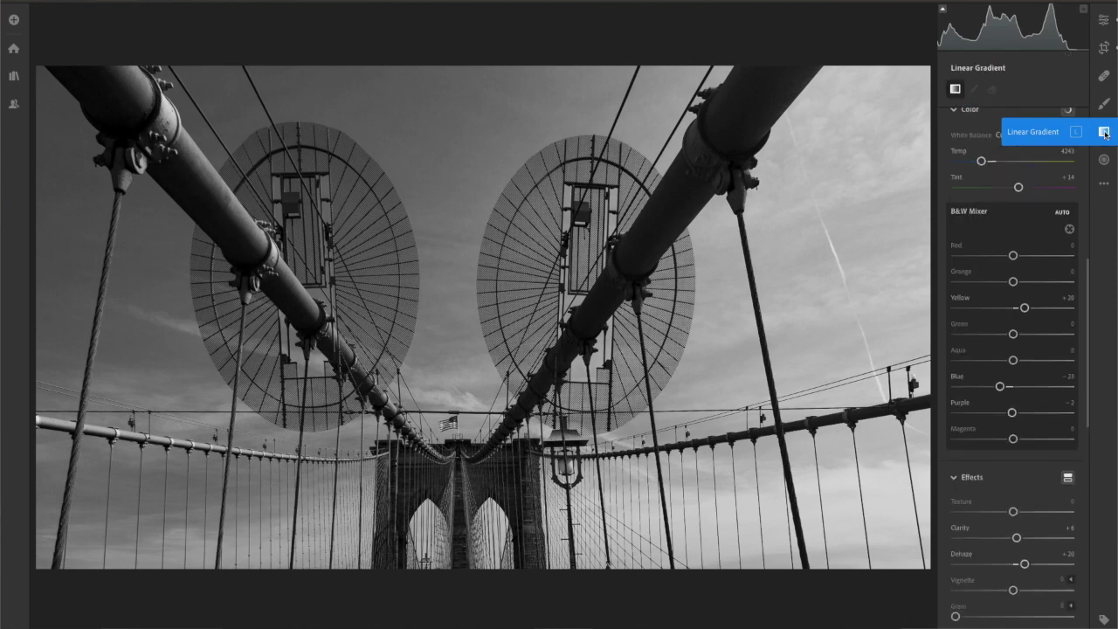
mouse_move(793, 229)
mouse_down()
mouse_move(642, 219)
mouse_move(635, 186)
mouse_up()
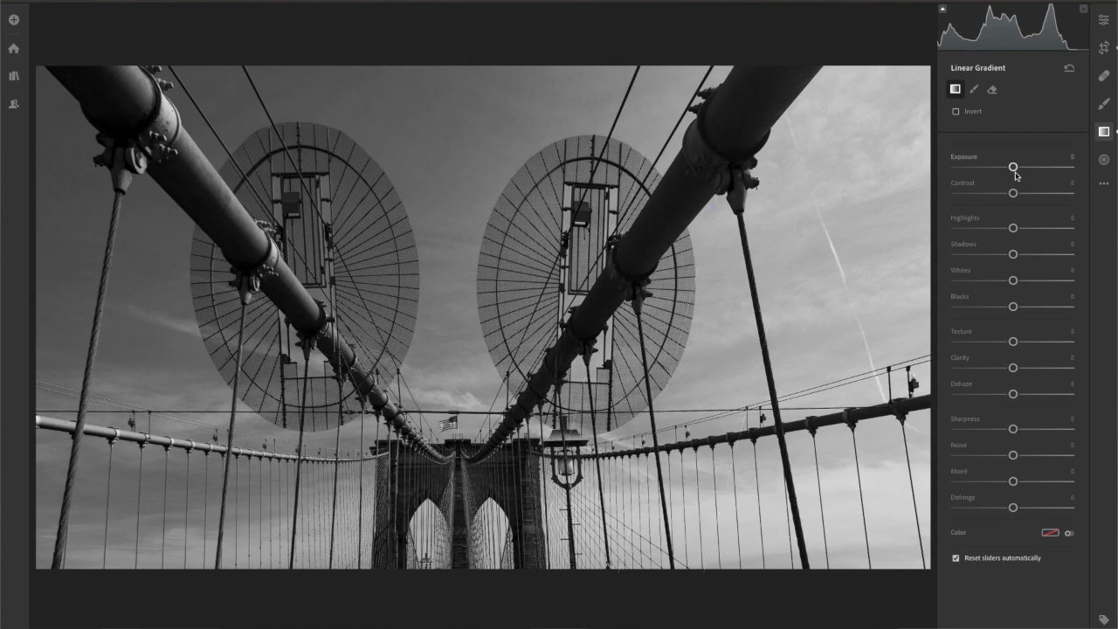
drag(1012, 171, 1004, 171)
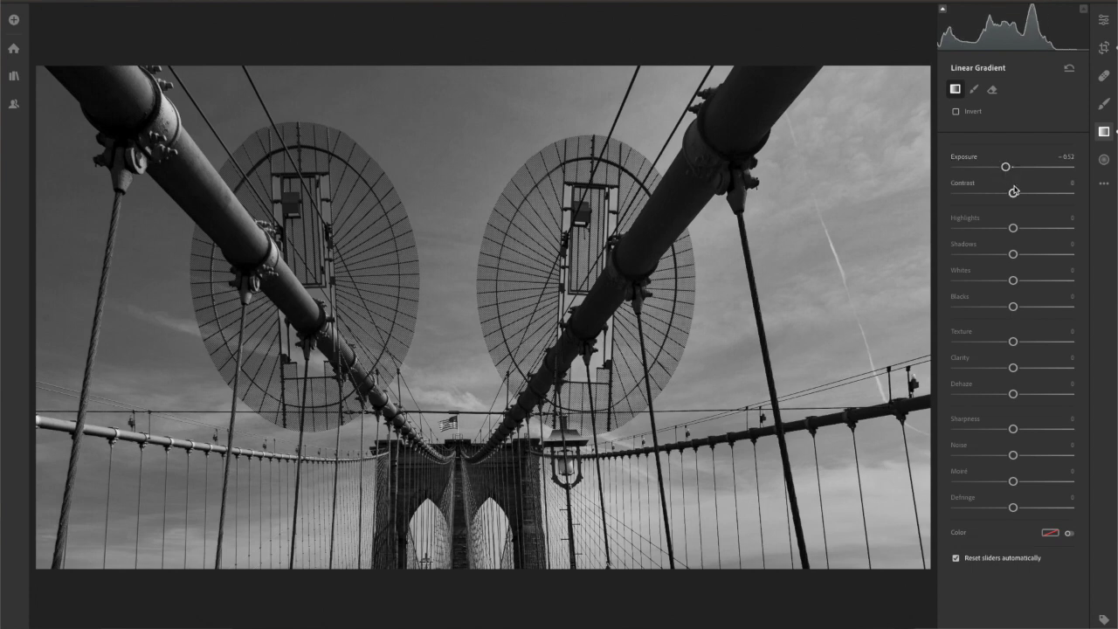
click(1105, 24)
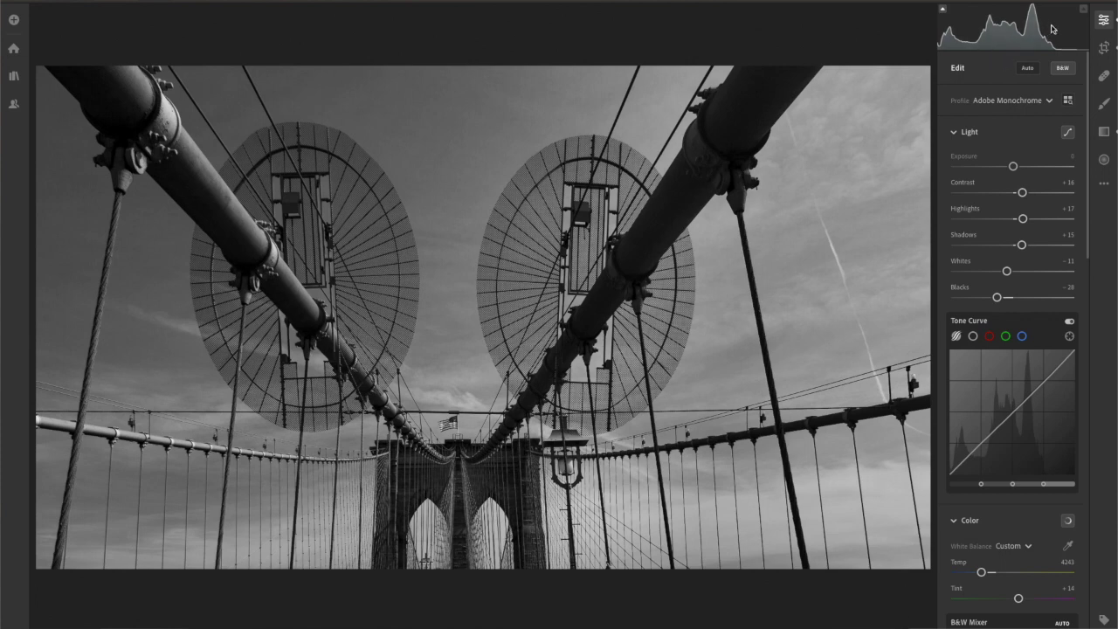
Set Exposure to +0.57 and Contrast to +26, and shape an S-curve in the tone curve.
drag(1016, 173, 1019, 166)
drag(1022, 191, 1029, 191)
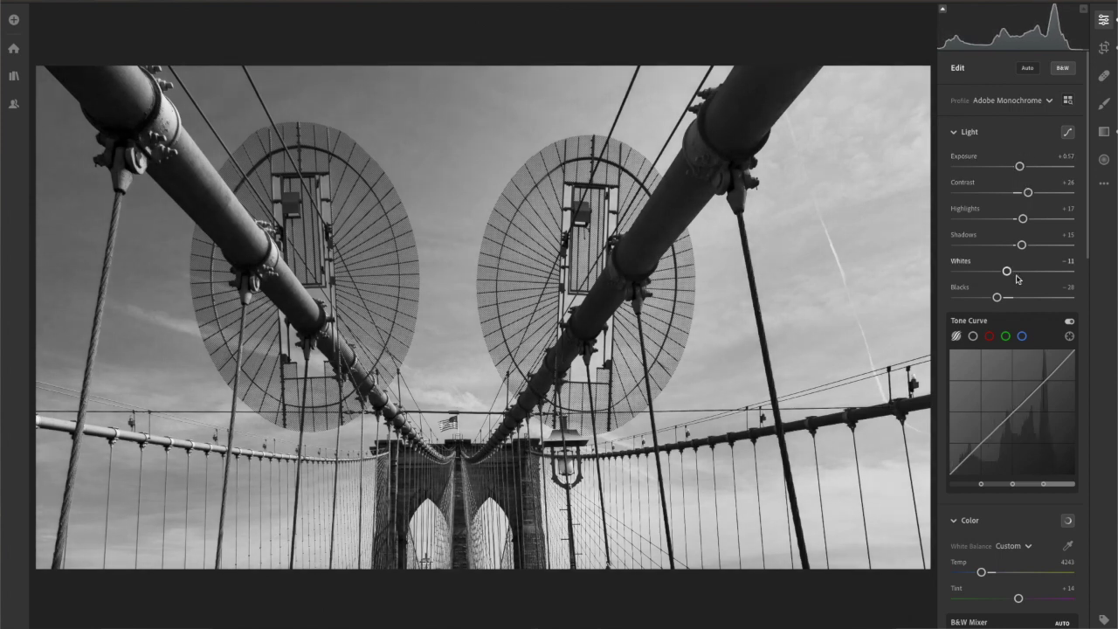
drag(981, 443, 981, 447)
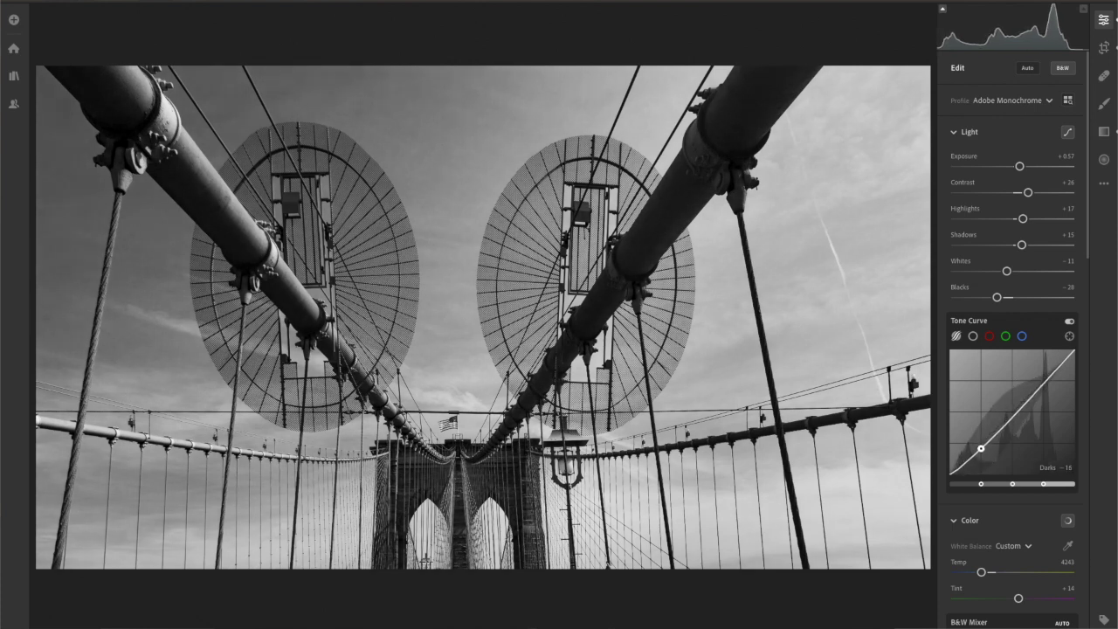
drag(1043, 410, 1043, 417)
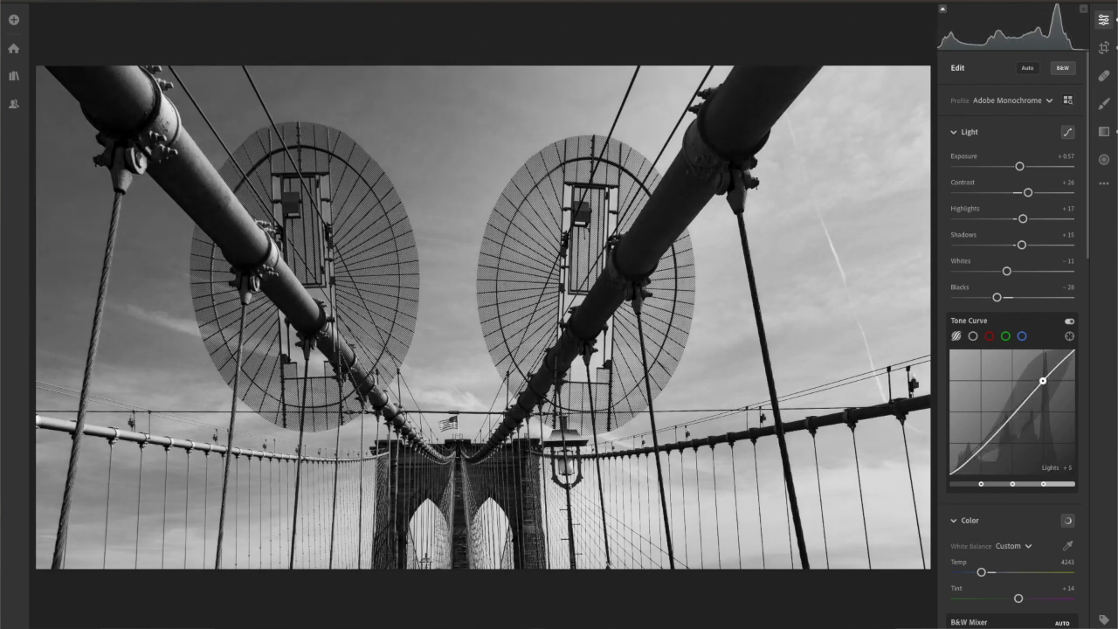
drag(994, 452, 994, 465)
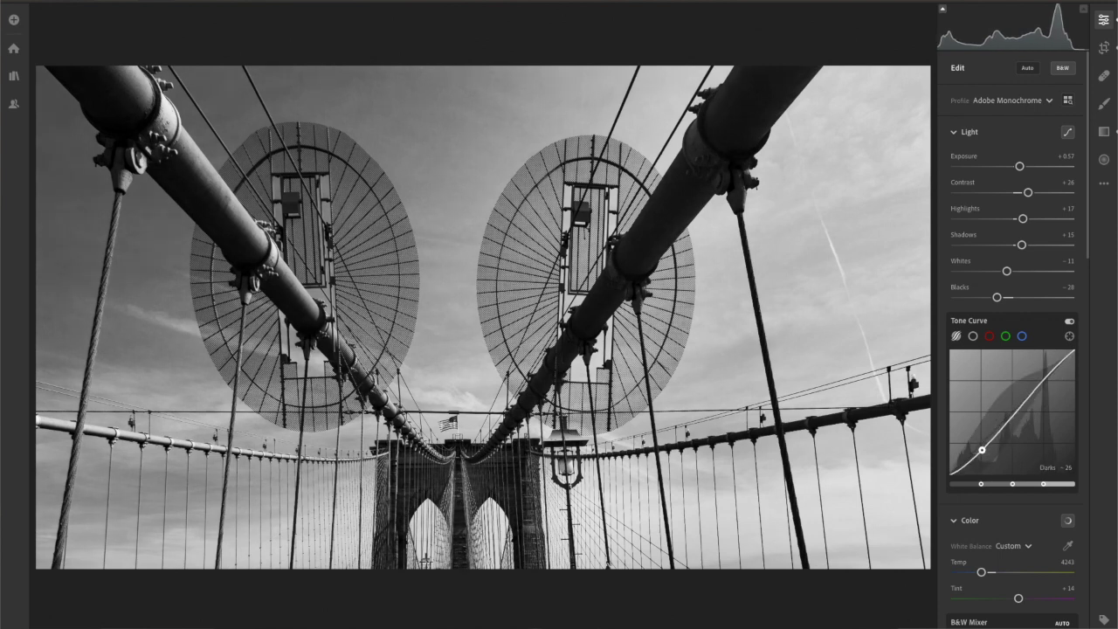
drag(1022, 413, 1026, 391)
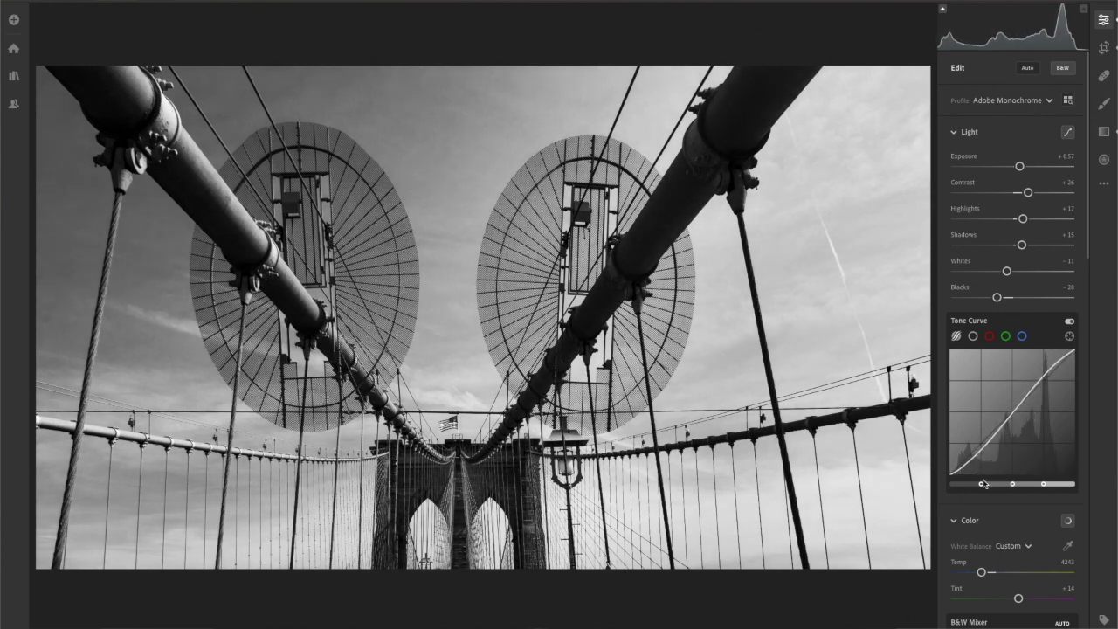
drag(981, 464, 995, 437)
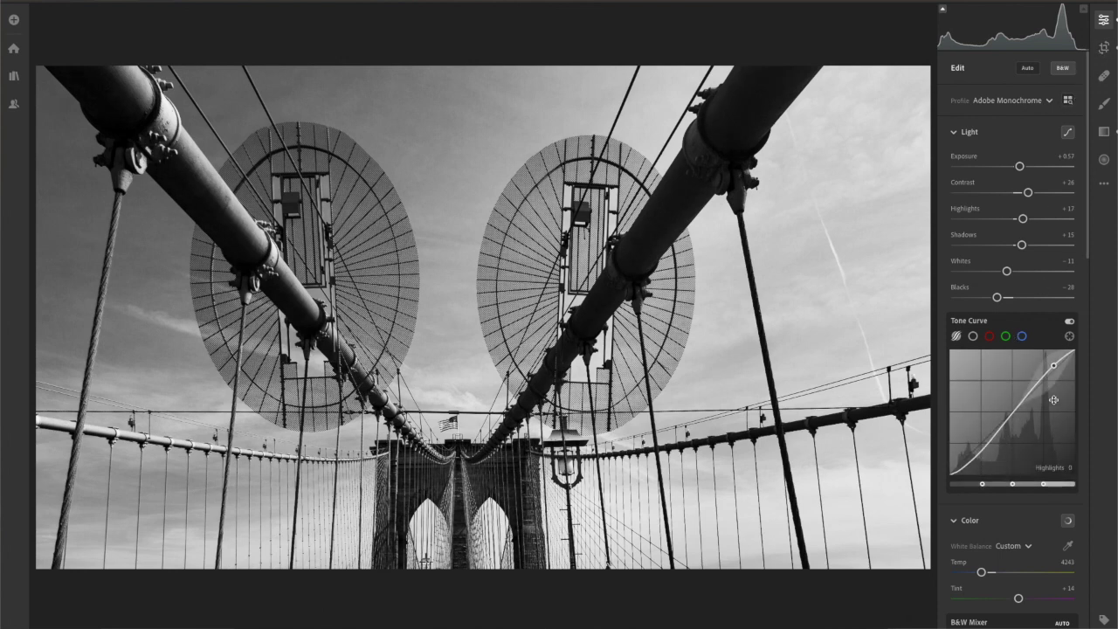
scroll(1033, 497, down, 6)
Add a −16 post-crop vignette and raise Shadows to +48.
scroll(1033, 497, down, 7)
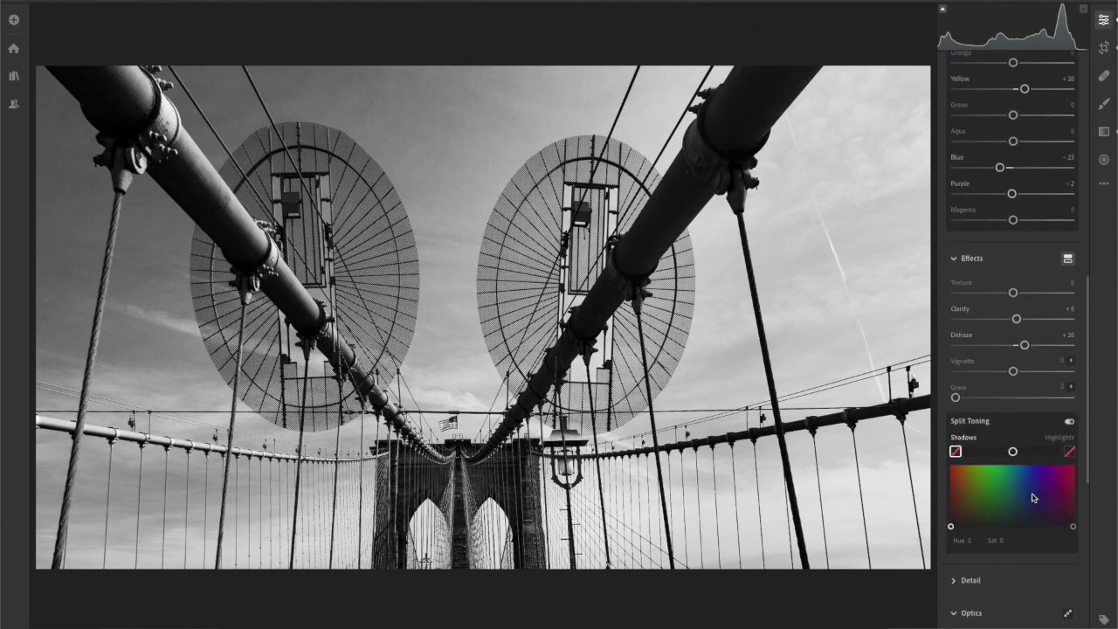
drag(1014, 371, 1003, 372)
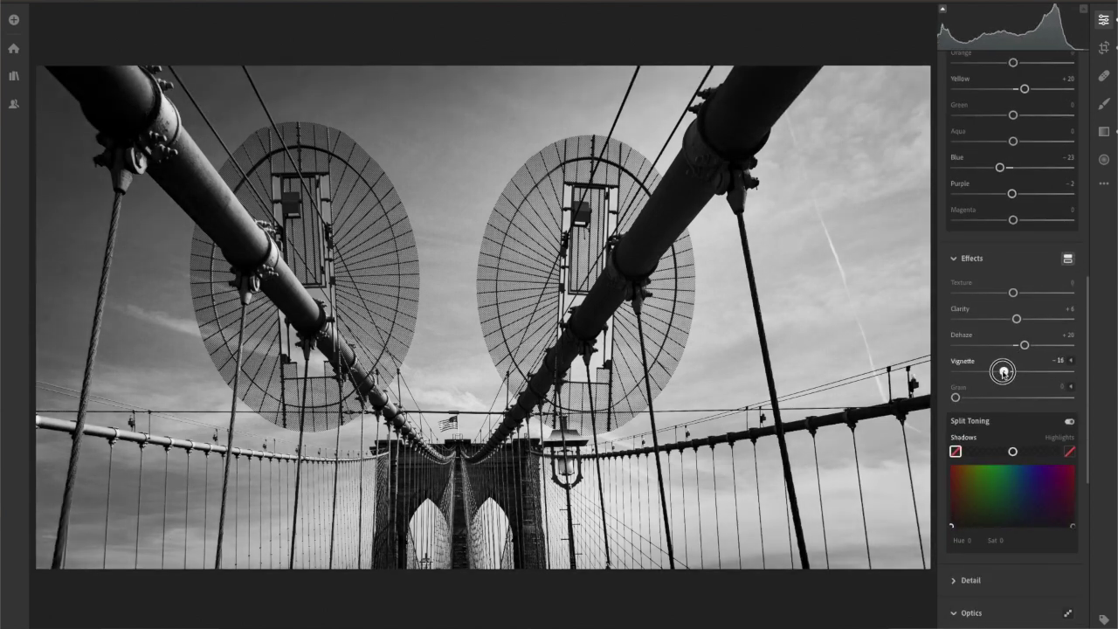
scroll(1022, 389, up, 10)
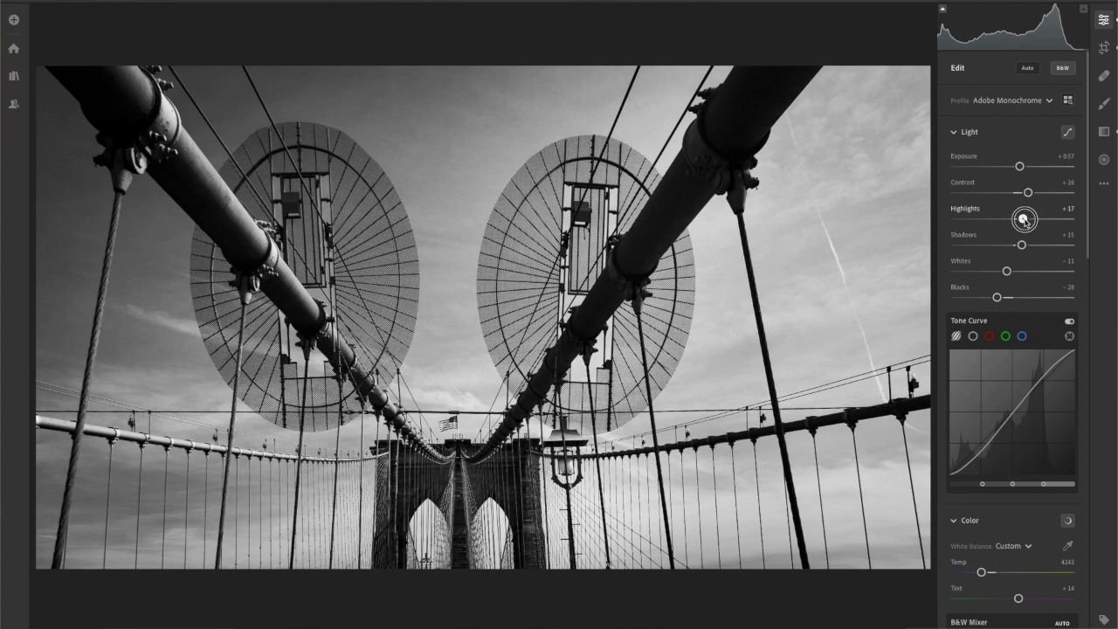
drag(1023, 248, 1041, 242)
Tighten the 16 x 9 crop frame and reposition the photo to trim the people at the bottom.
click(1104, 47)
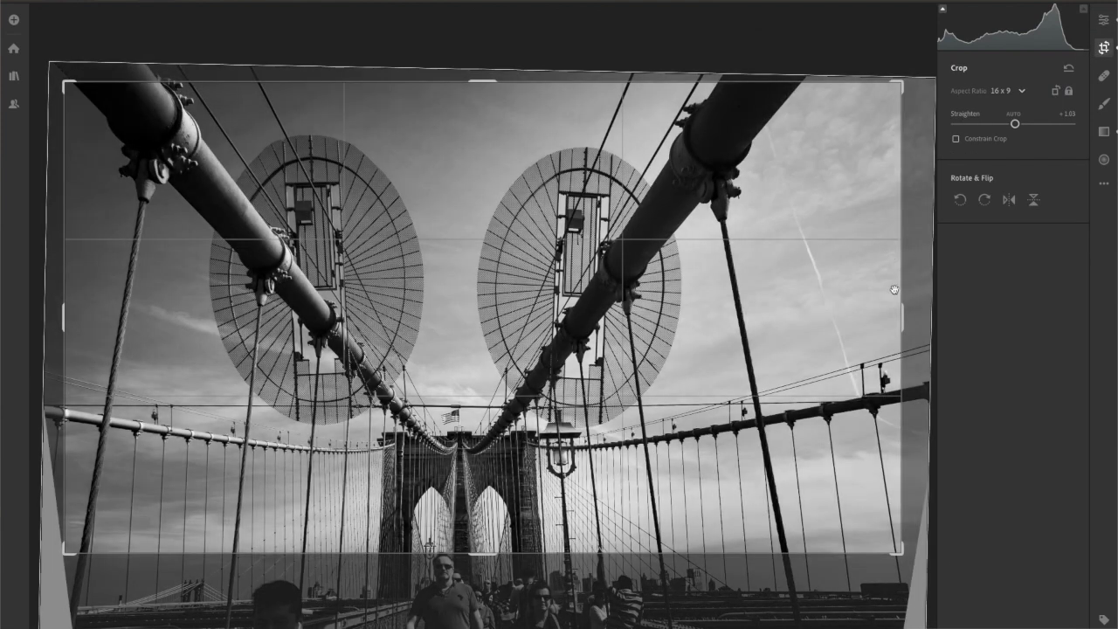
drag(897, 301, 892, 309)
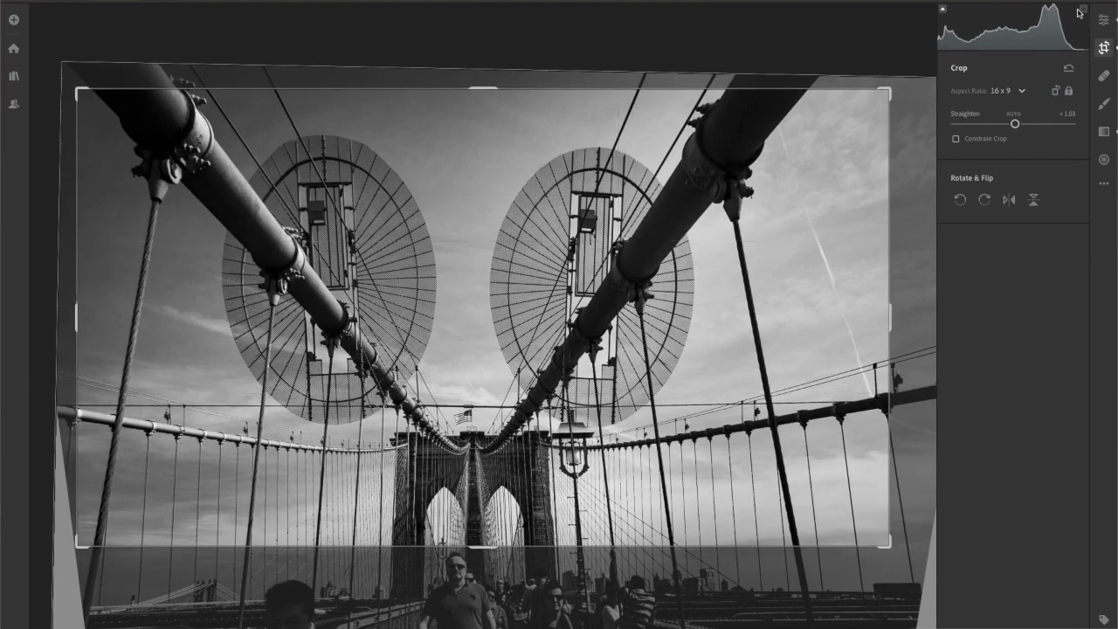
drag(707, 201, 709, 203)
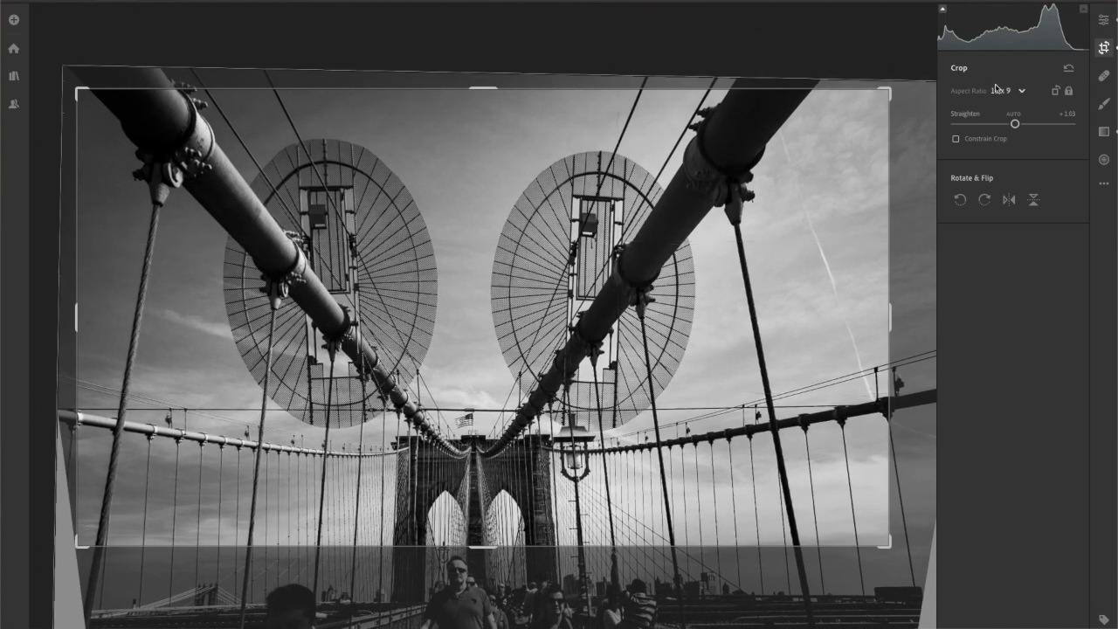
click(1104, 21)
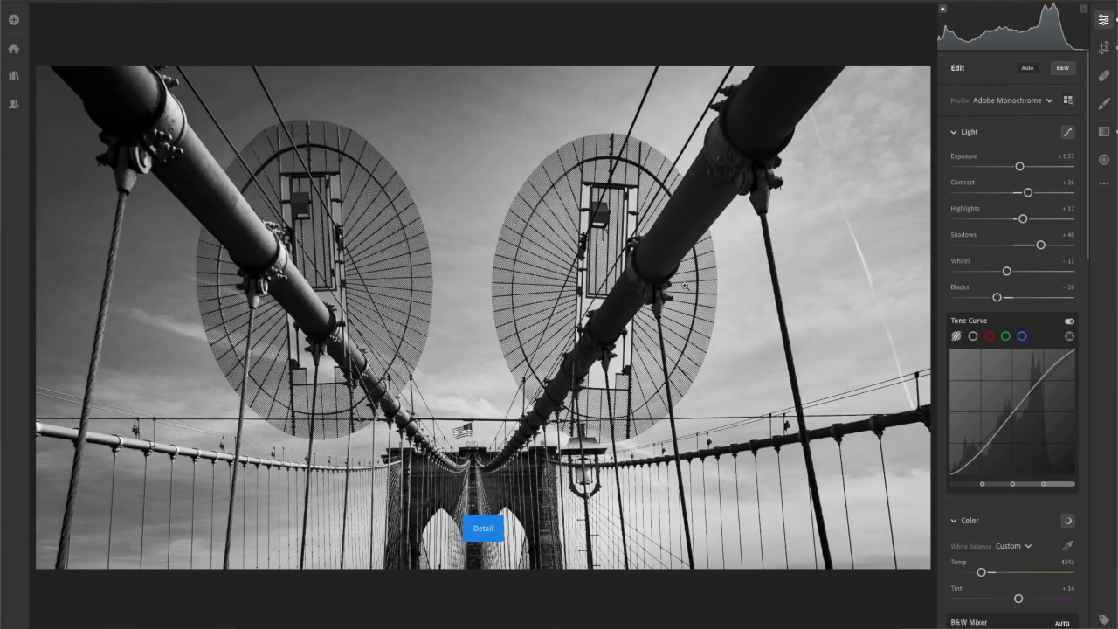